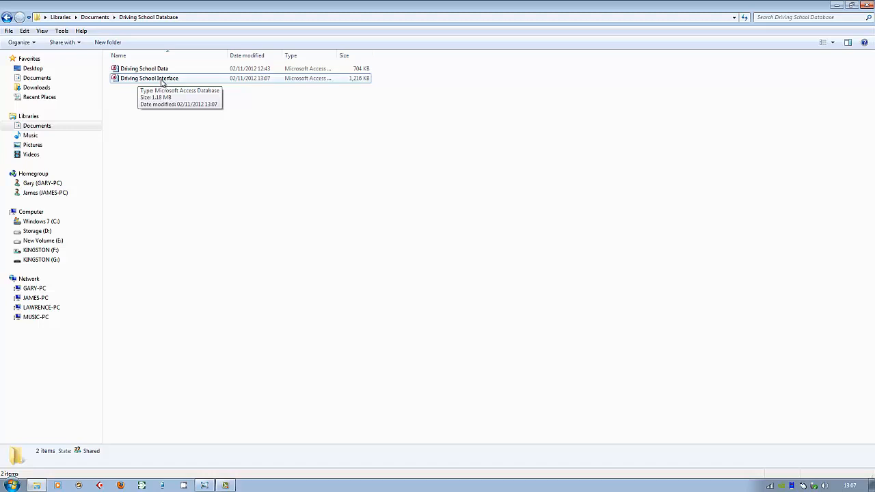
Step: Open the Driving School Interface database and review the learner record card image in Windows Photo Viewer before returning to Access
{"action": "double_click", "coordinate": [116, 80]}
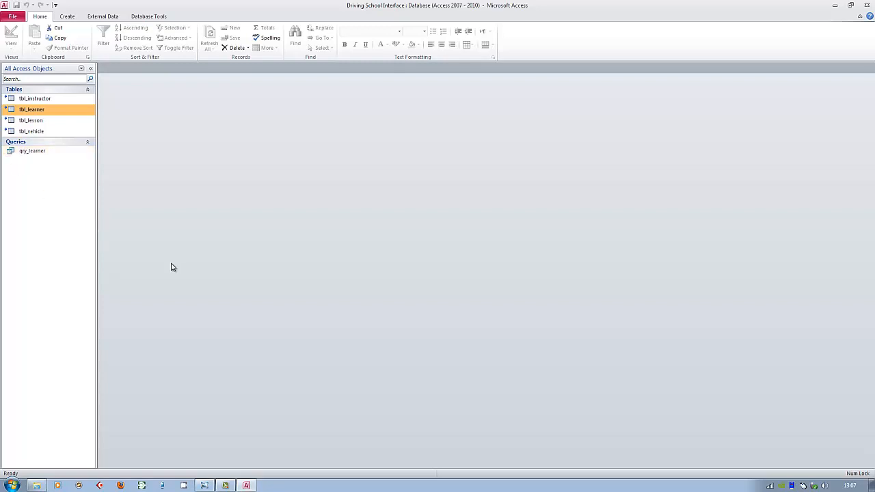
{"action": "left_click", "coordinate": [205, 486]}
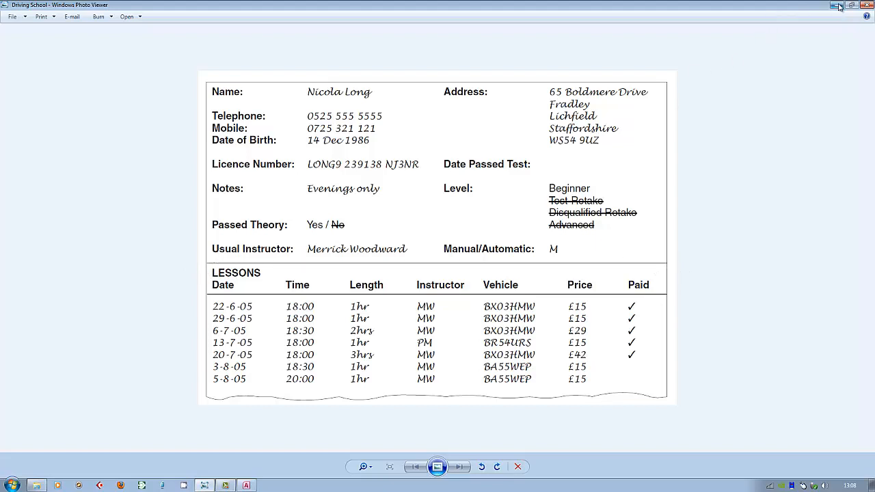
{"action": "key", "text": "alt+Tab"}
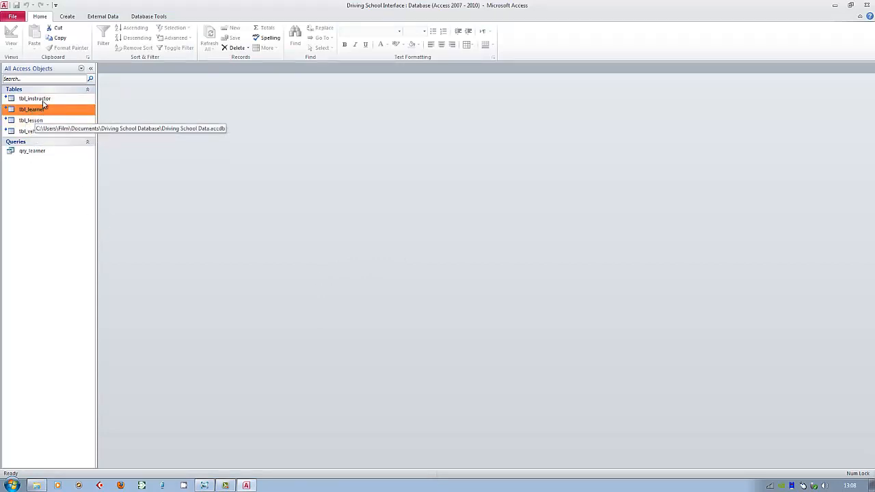
Step: Start the Form Wizard and choose tbl_learner as the source table for the new form
{"action": "left_click", "coordinate": [67, 17]}
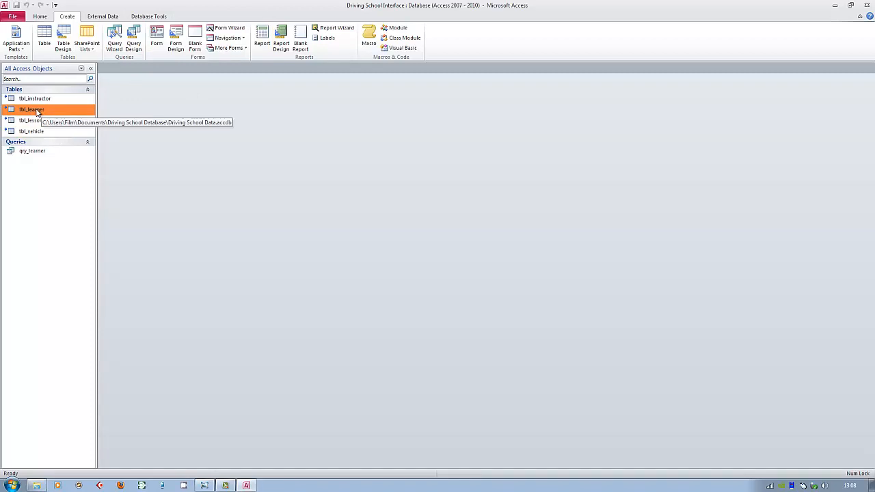
{"action": "left_click", "coordinate": [222, 31]}
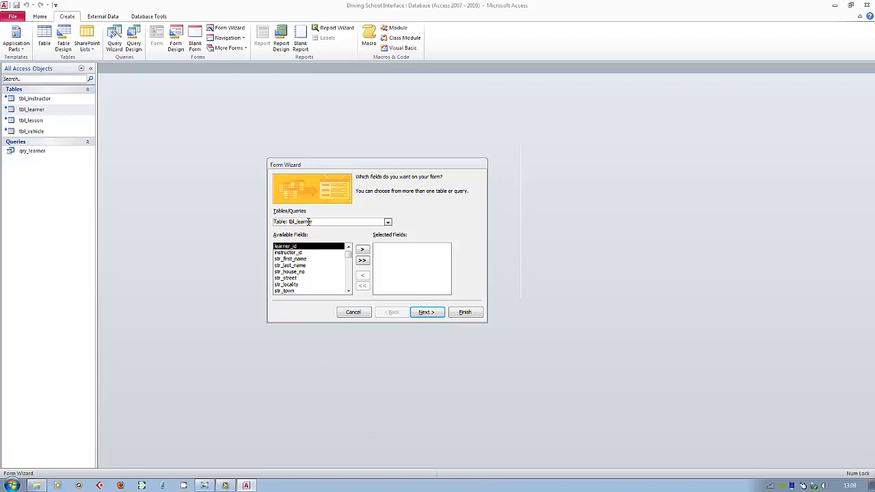
{"action": "left_click", "coordinate": [387, 222]}
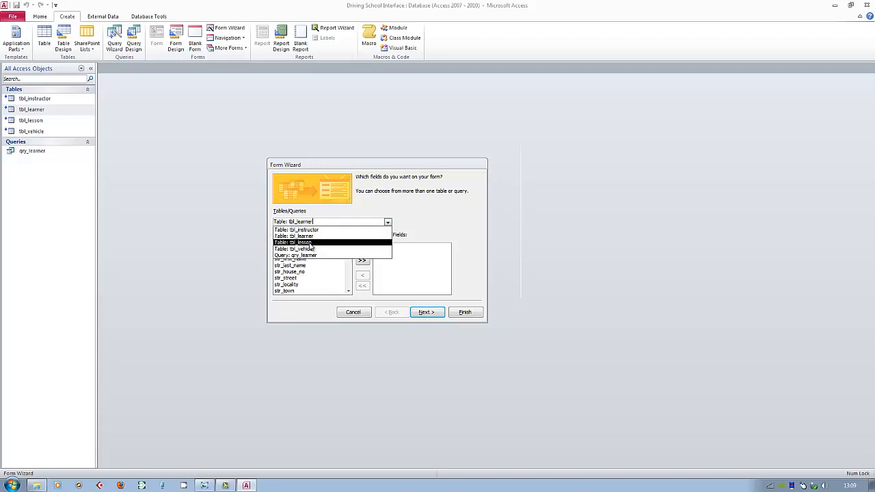
{"action": "left_click", "coordinate": [309, 237]}
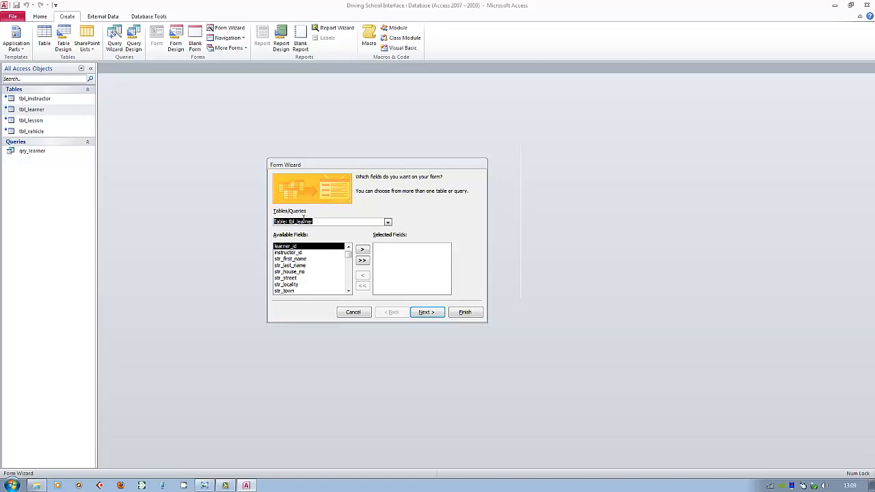
Step: List the available fields of tbl_instructor in the wizard and switch the source back to tbl_learner
{"action": "left_click", "coordinate": [388, 223]}
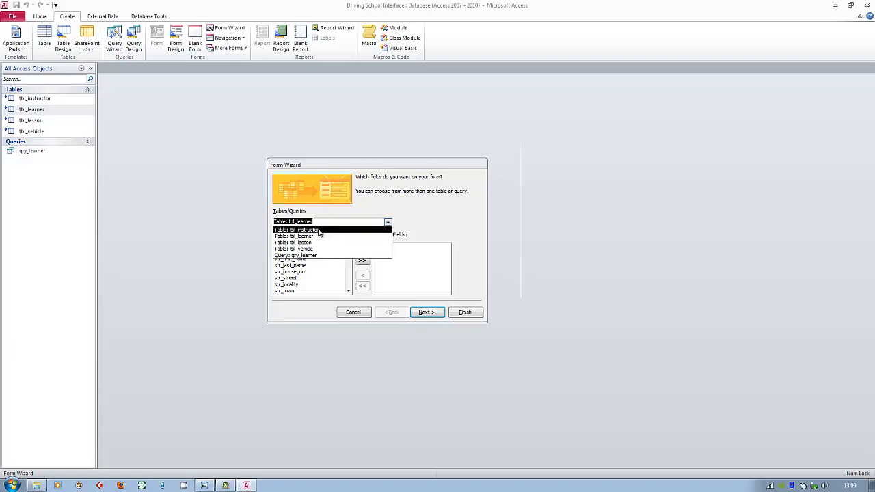
{"action": "left_click", "coordinate": [321, 231]}
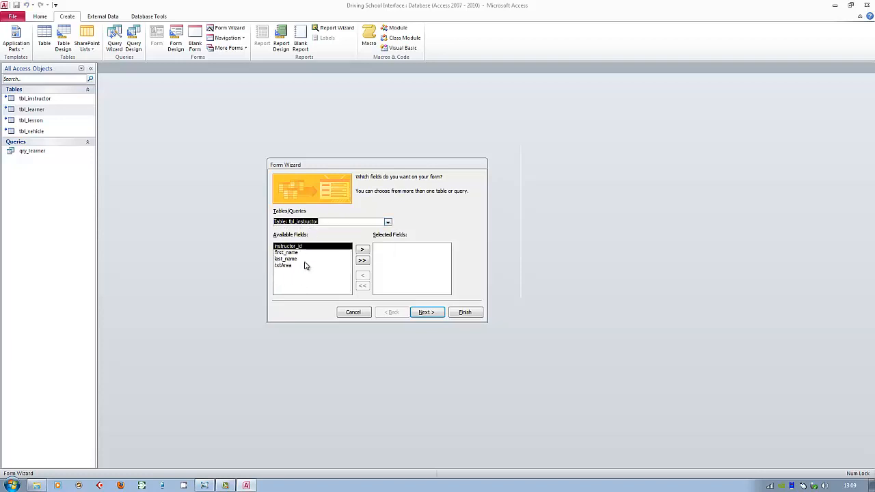
{"action": "left_click", "coordinate": [388, 222]}
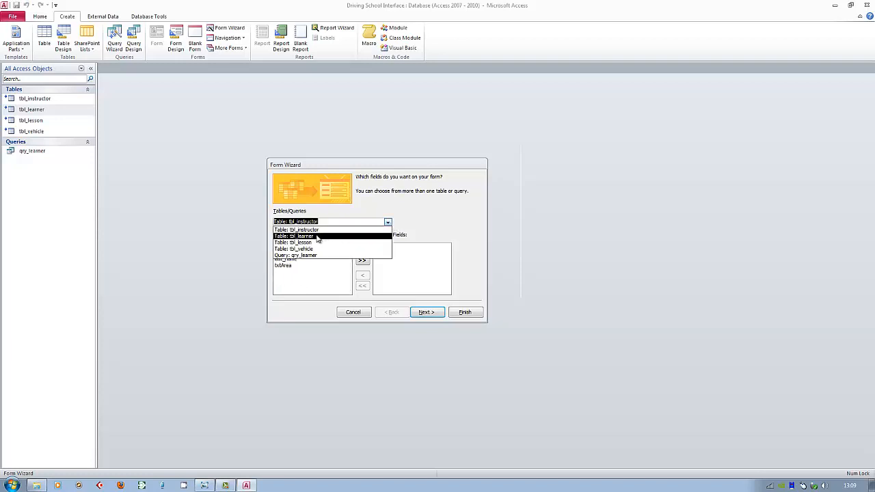
{"action": "left_click", "coordinate": [320, 238]}
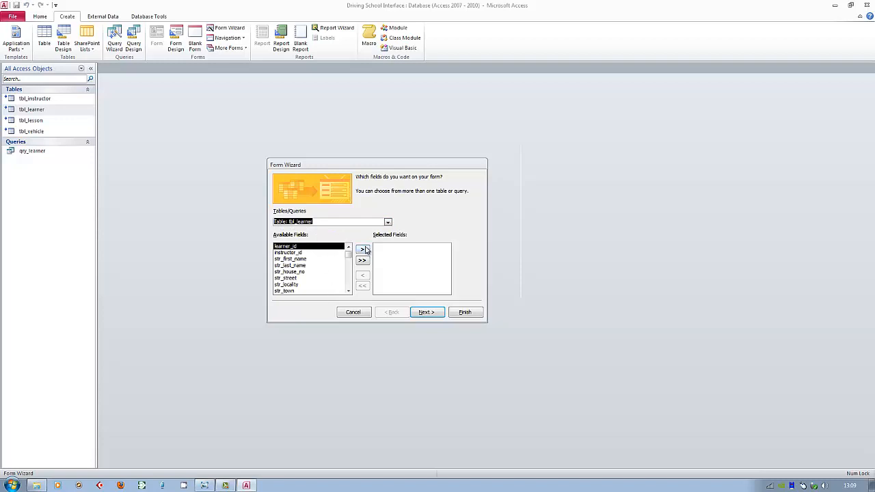
Step: Try adding the tbl_learner fields one at a time from learner_id to str_house_no, and remove them all again
{"action": "left_click", "coordinate": [364, 250]}
{"action": "left_click", "coordinate": [364, 251]}
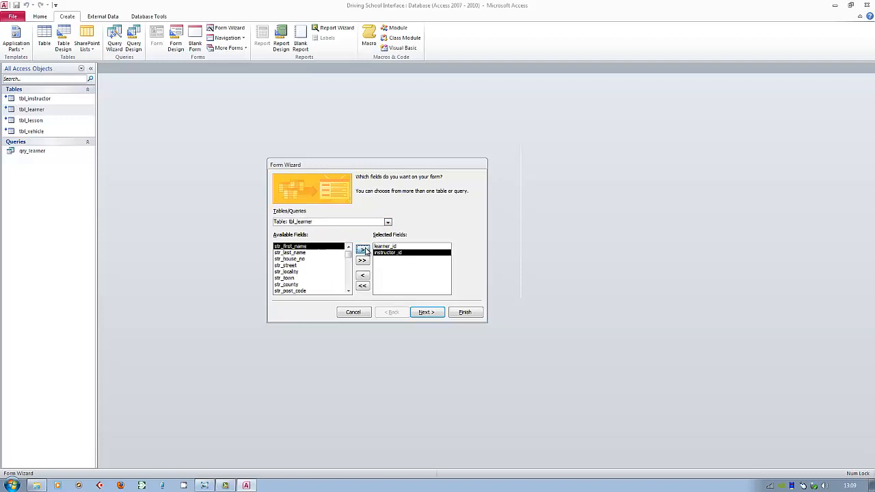
{"action": "left_click", "coordinate": [365, 250]}
{"action": "left_click", "coordinate": [364, 250]}
{"action": "left_click", "coordinate": [364, 250]}
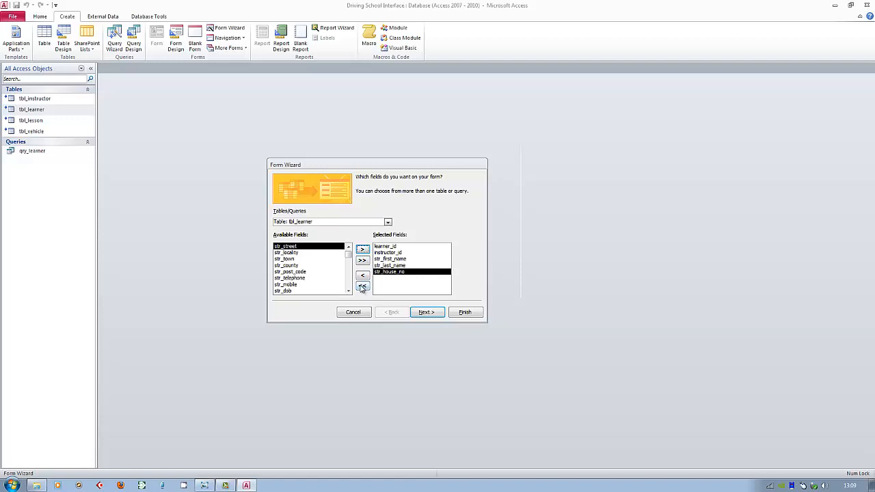
{"action": "left_click", "coordinate": [362, 286]}
Step: Add all tbl_learner fields to the form and continue to the layout choice
{"action": "left_click", "coordinate": [363, 262]}
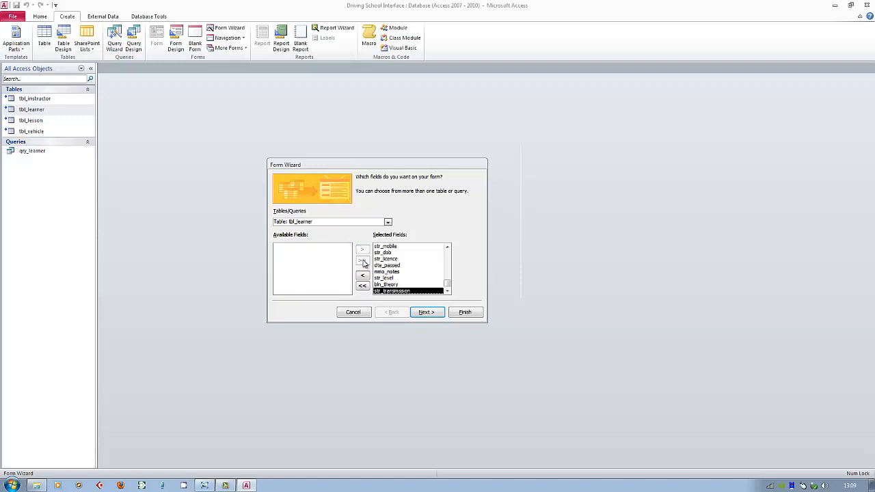
{"action": "left_click", "coordinate": [427, 313]}
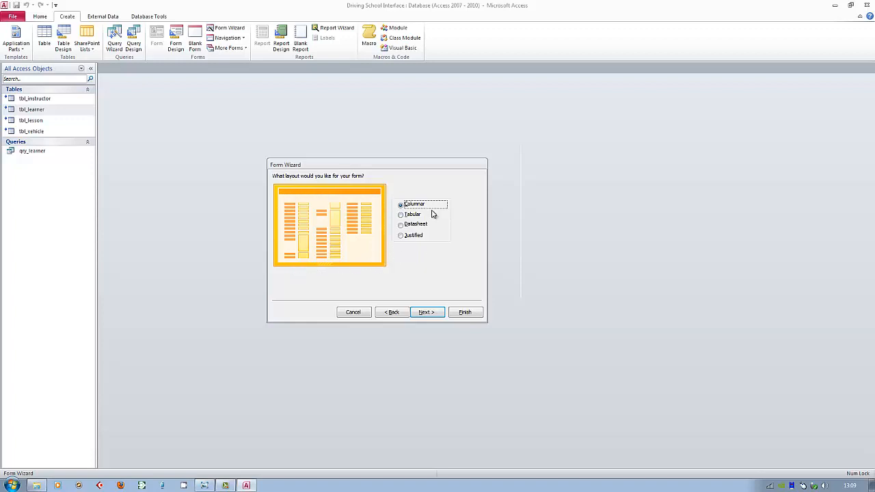
Step: Compare the Tabular, Datasheet and Justified form layouts, and continue with the Columnar layout
{"action": "left_click", "coordinate": [401, 216]}
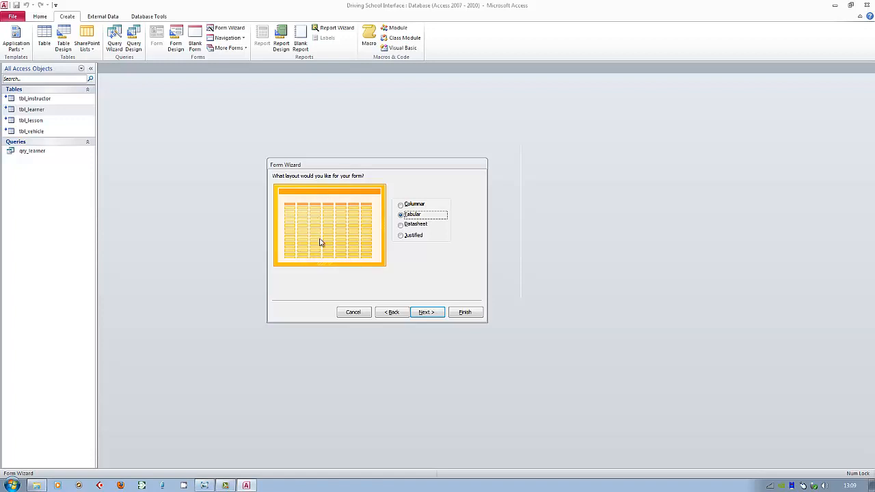
{"action": "left_click", "coordinate": [211, 486]}
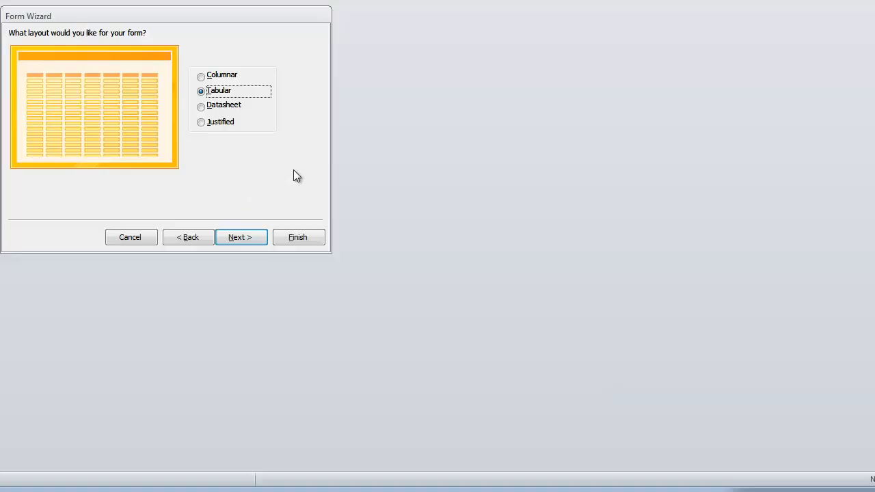
{"action": "left_click", "coordinate": [204, 109]}
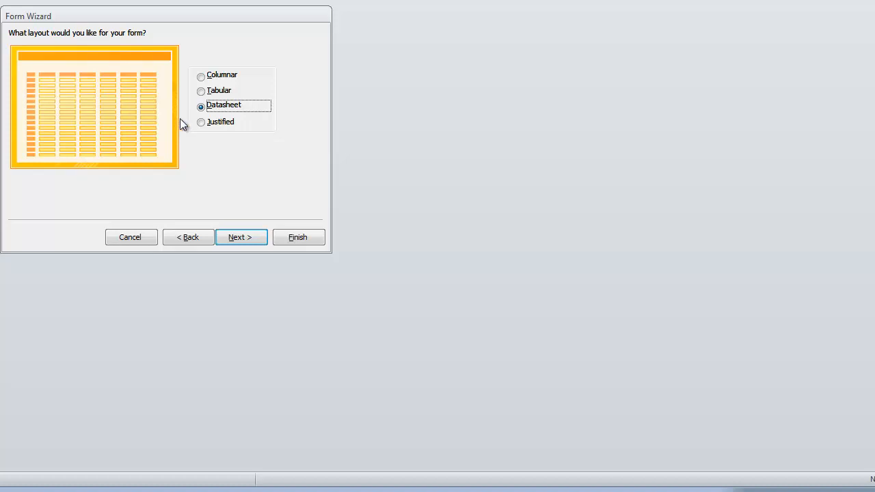
{"action": "left_click", "coordinate": [206, 123]}
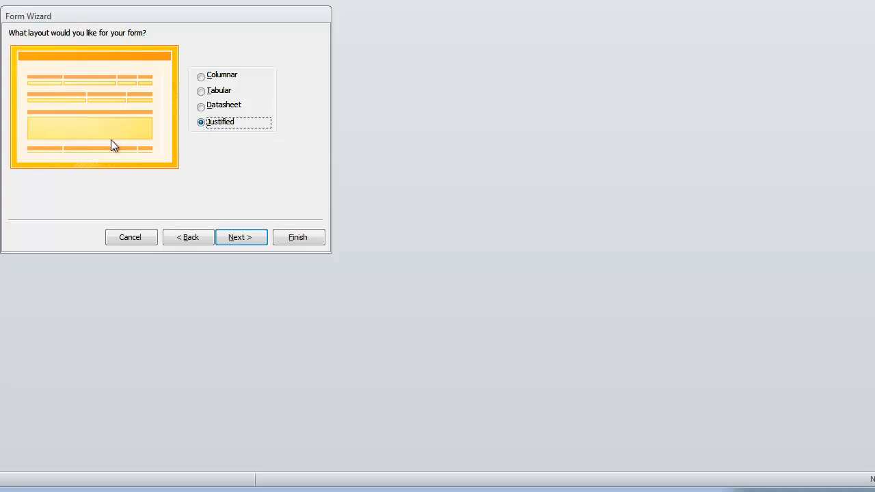
{"action": "left_click", "coordinate": [204, 76]}
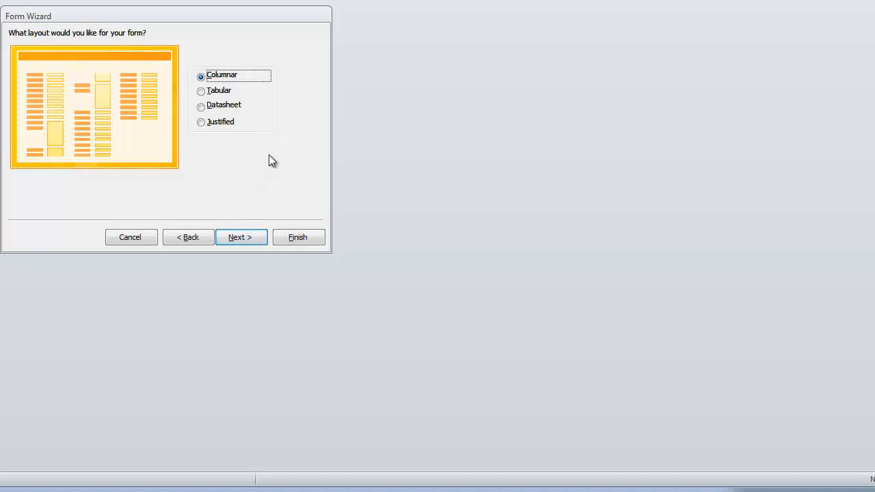
{"action": "left_click", "coordinate": [243, 240]}
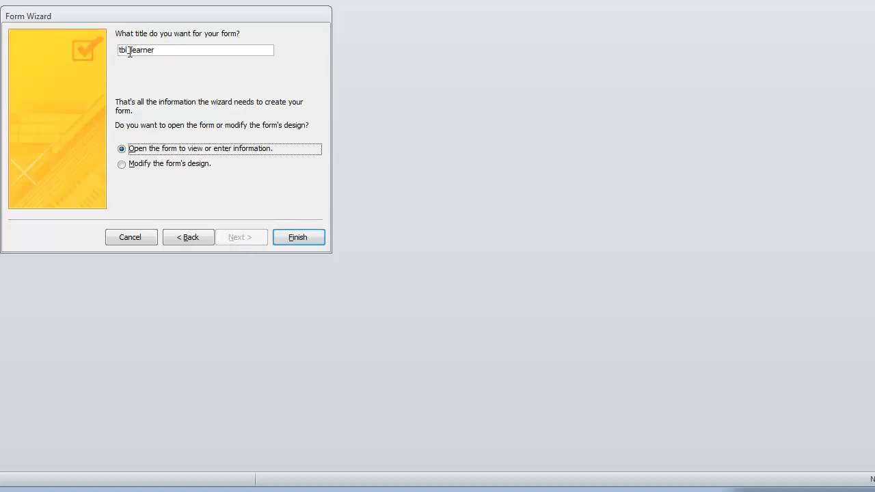
Step: Title the form frm_learner and finish the wizard with the form opened to view or enter information
{"action": "left_click_drag", "start_coordinate": [130, 50], "coordinate": [82, 45]}
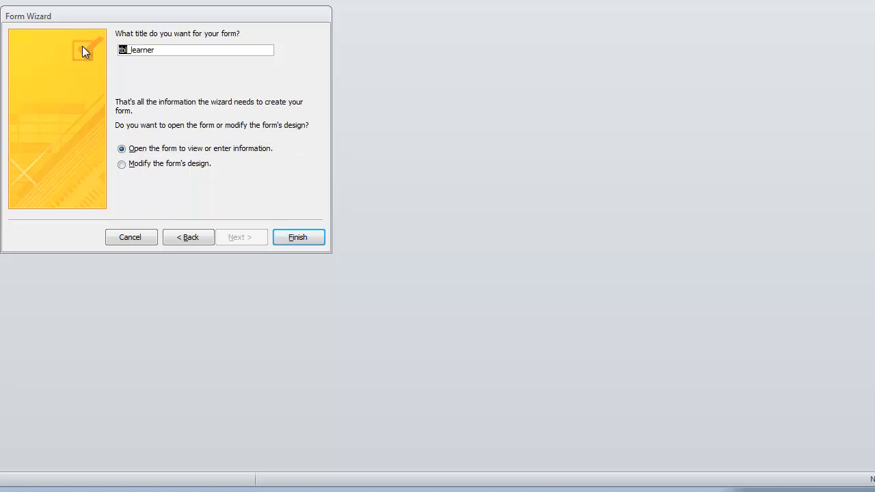
{"action": "type", "text": "frm"}
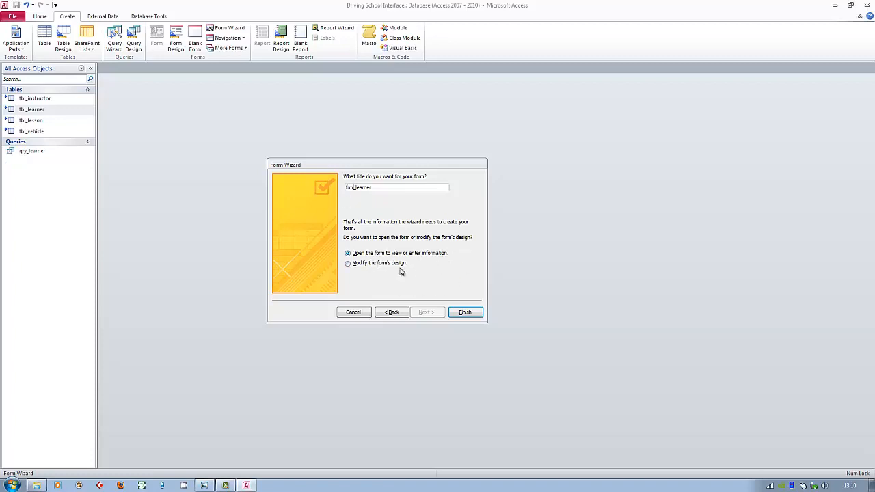
{"action": "left_click", "coordinate": [349, 264]}
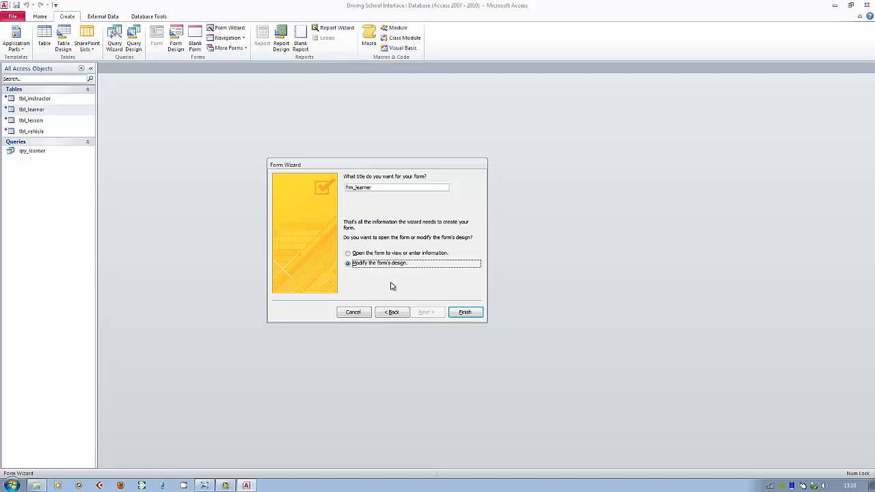
{"action": "left_click", "coordinate": [348, 254]}
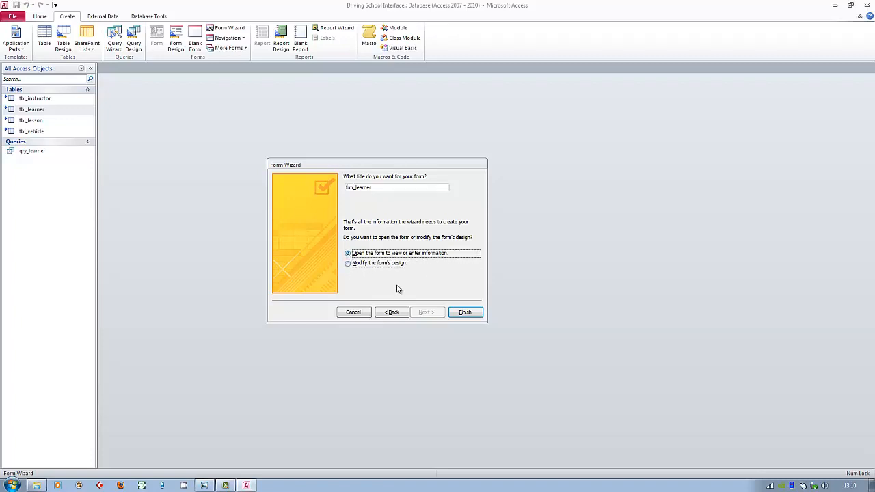
{"action": "left_click", "coordinate": [464, 312]}
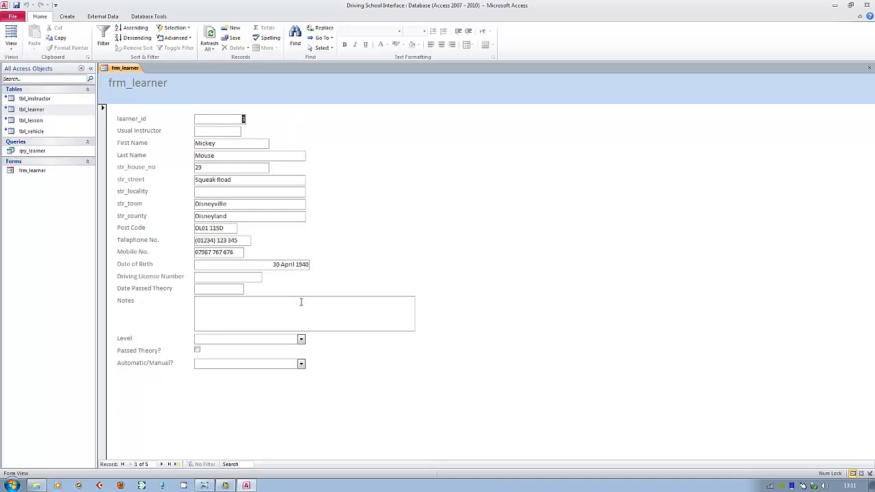
Step: Switch frm_learner to Design View, widen the form to about 25 cm and make its header and Detail sections taller
{"action": "left_click", "coordinate": [11, 44]}
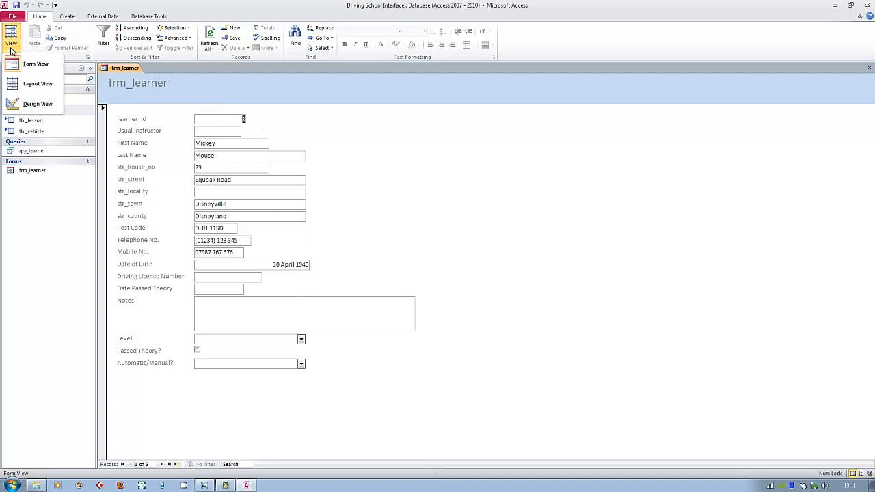
{"action": "left_click", "coordinate": [25, 108]}
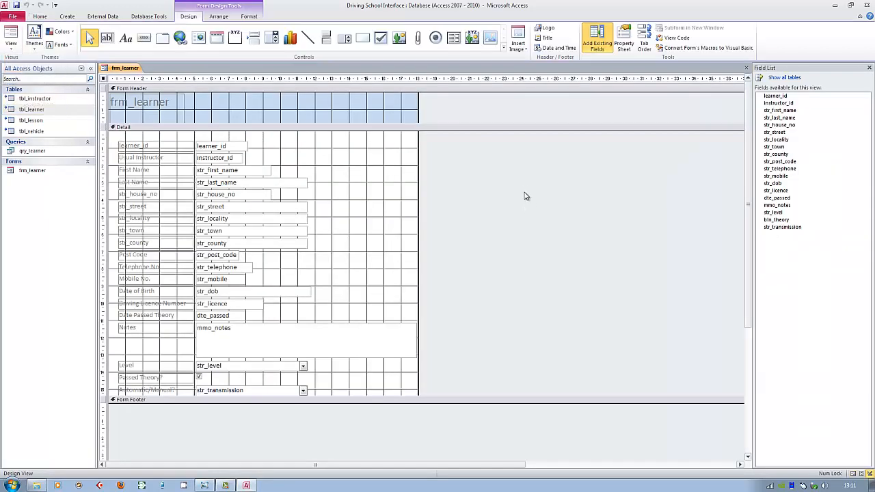
{"action": "left_click", "coordinate": [231, 148]}
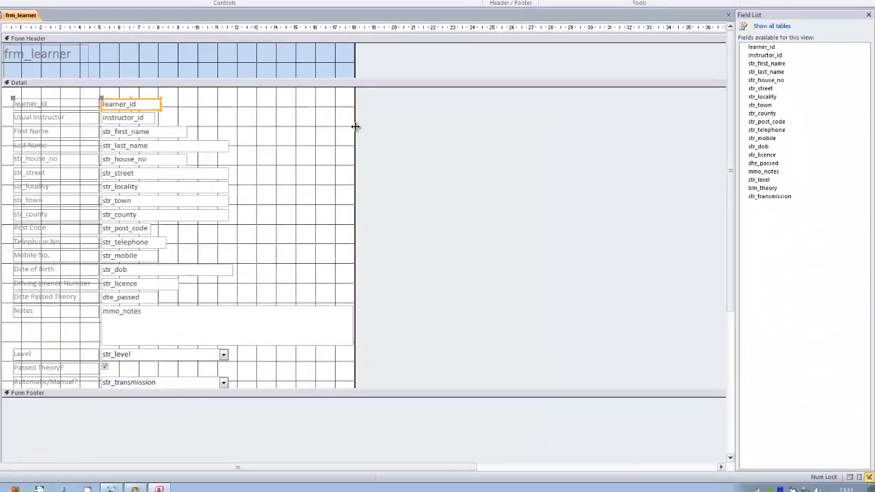
{"action": "left_click_drag", "start_coordinate": [419, 165], "coordinate": [418, 165]}
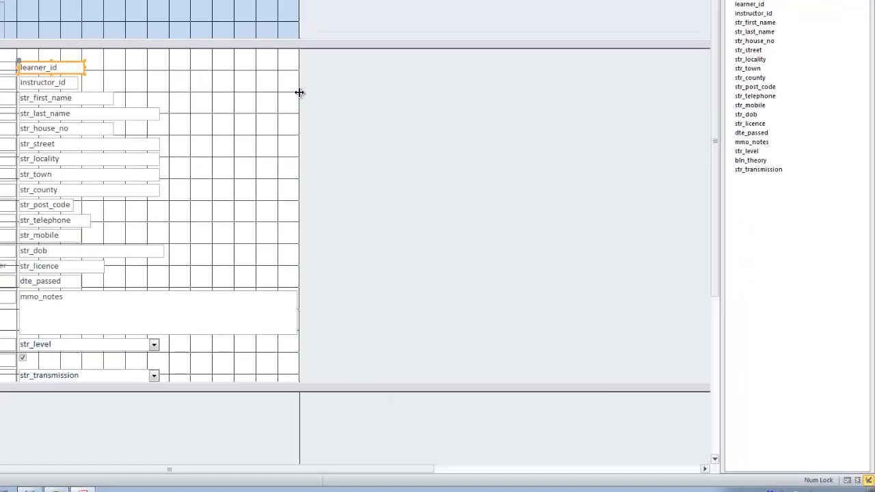
{"action": "left_click_drag", "start_coordinate": [300, 92], "coordinate": [458, 92]}
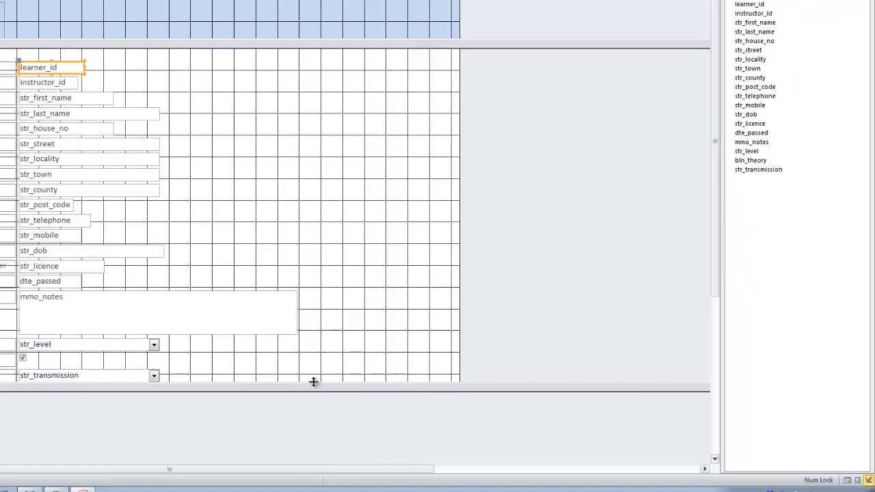
{"action": "left_click_drag", "start_coordinate": [314, 382], "coordinate": [314, 411]}
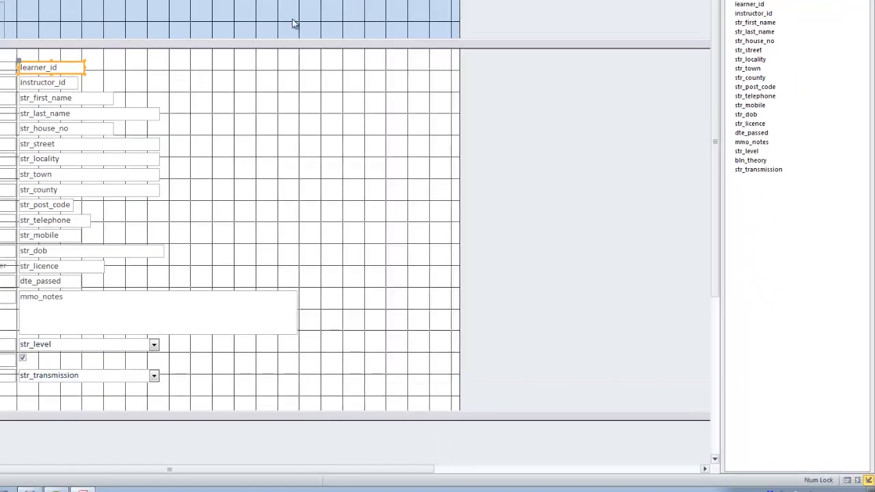
{"action": "left_click_drag", "start_coordinate": [283, 39], "coordinate": [249, 50]}
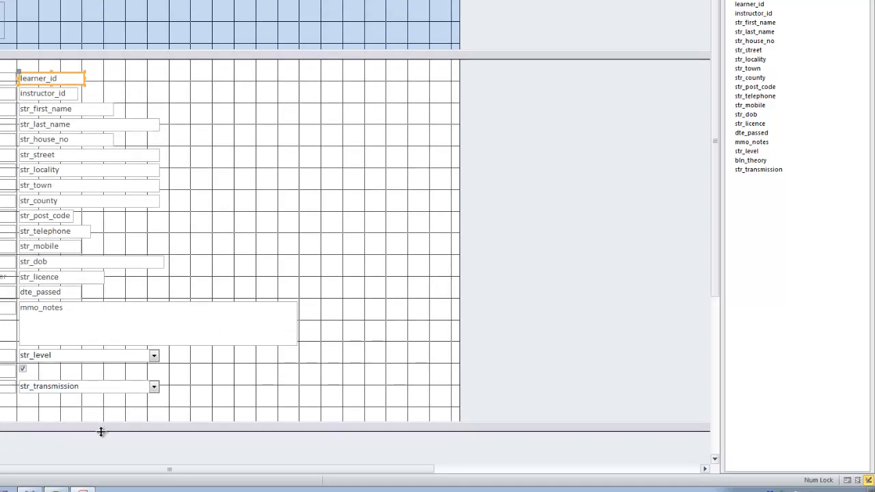
{"action": "left_click_drag", "start_coordinate": [101, 432], "coordinate": [131, 424]}
Step: Move the learner_id field with its label to the Detail section's upper right, and place the label separately further down
{"action": "left_click_drag", "start_coordinate": [64, 82], "coordinate": [398, 87]}
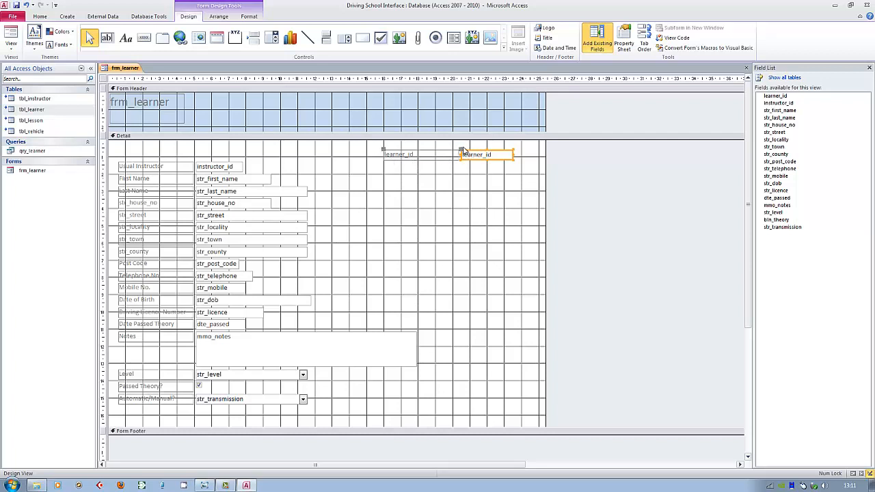
{"action": "left_click_drag", "start_coordinate": [384, 152], "coordinate": [395, 225]}
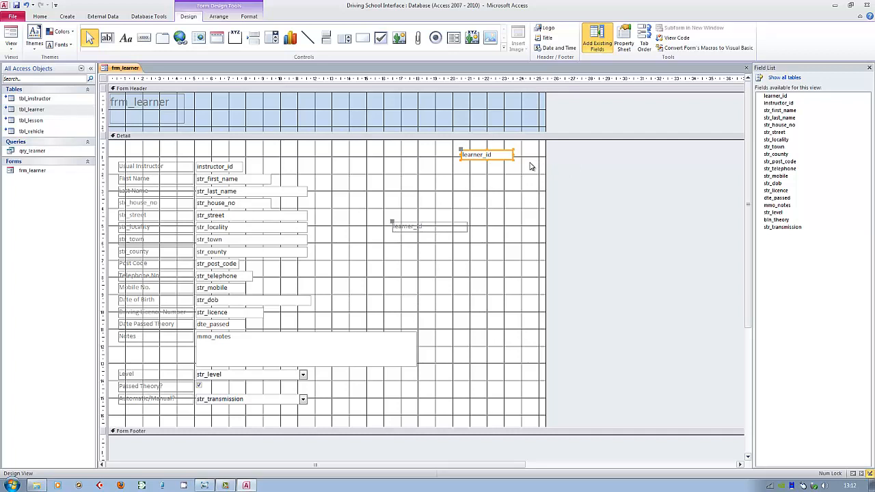
Step: Delete the learner_id field with its label, and save and close frm_learner
{"action": "key", "text": "Delete"}
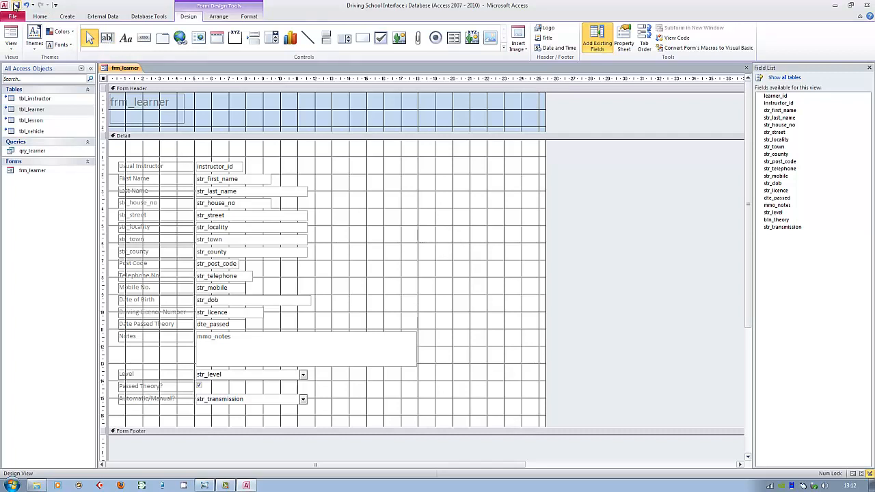
{"action": "left_click", "coordinate": [16, 7]}
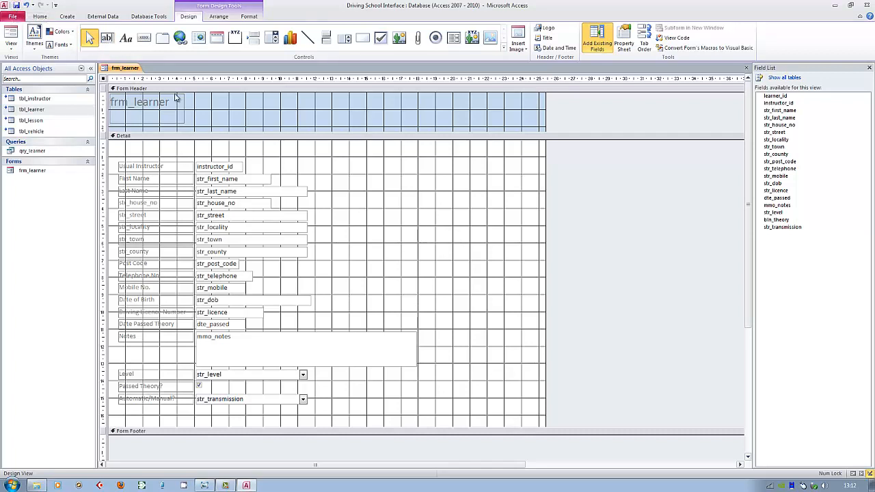
{"action": "left_click", "coordinate": [869, 69]}
{"action": "left_click", "coordinate": [870, 69]}
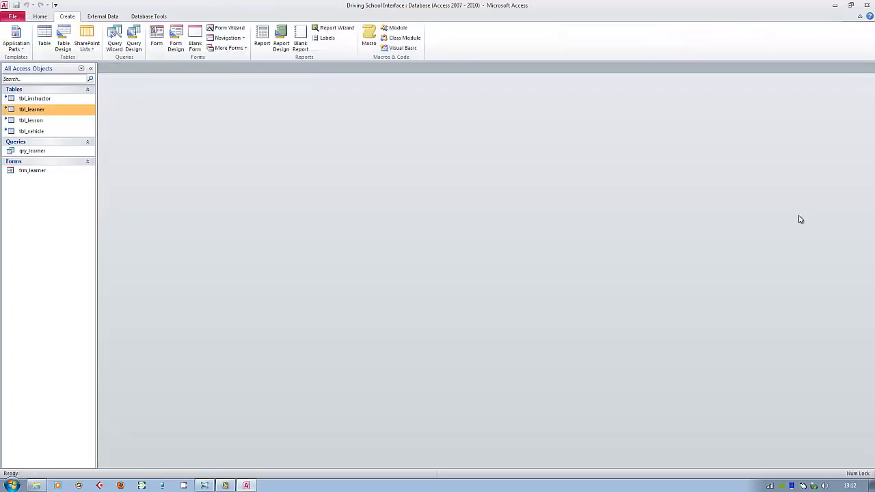
Step: Permanently delete the form frm_learner from the database
{"action": "left_click", "coordinate": [37, 170]}
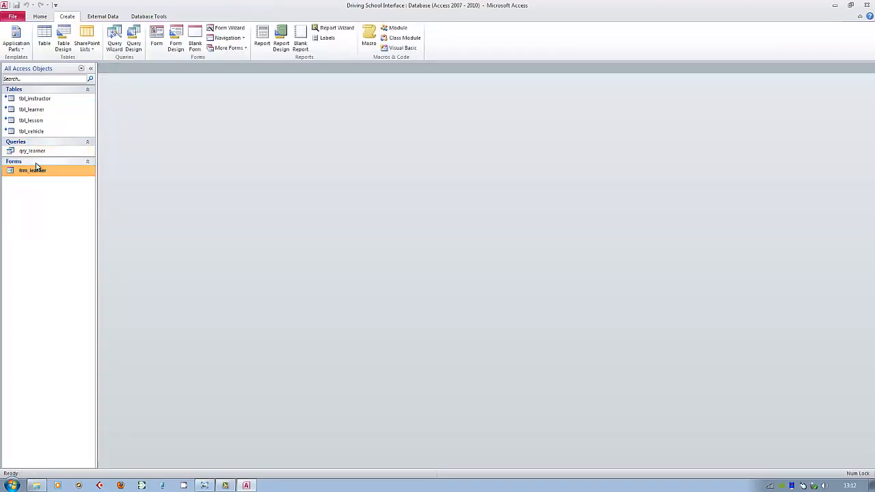
{"action": "key", "text": "Delete"}
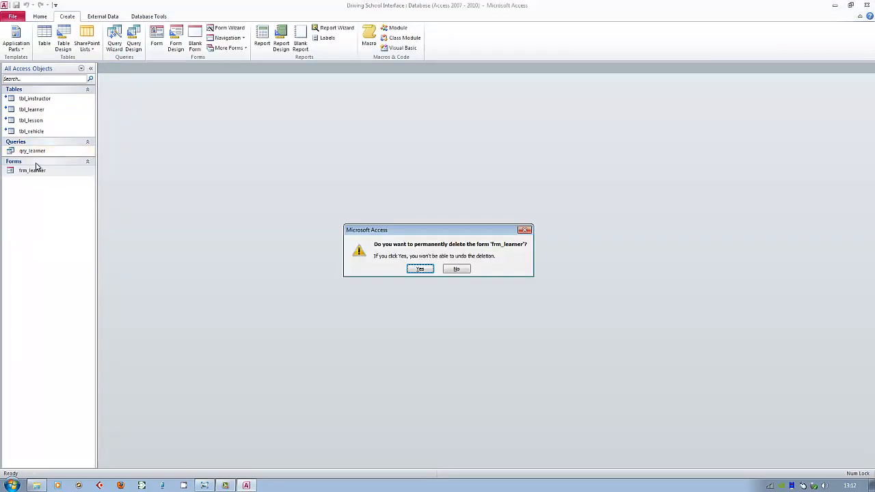
{"action": "key", "text": "Return"}
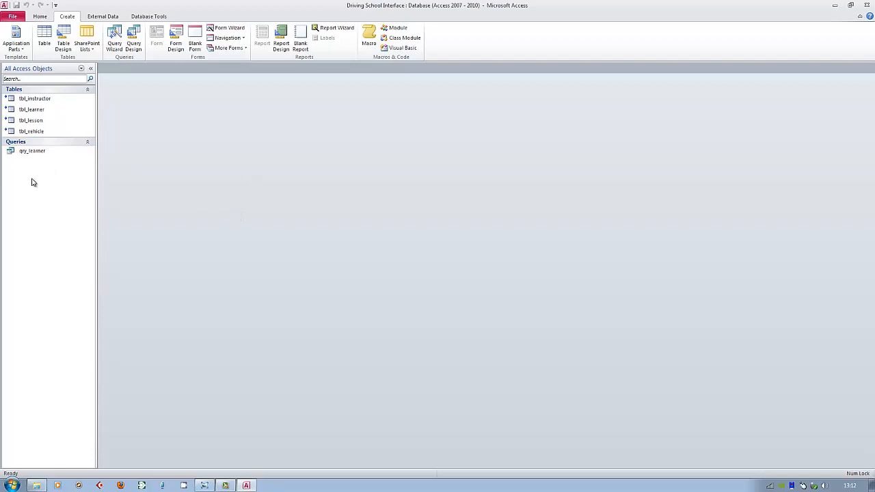
Step: Generate a form from tbl_learner with the one-step Form tool and switch it to Design View
{"action": "left_click", "coordinate": [34, 111]}
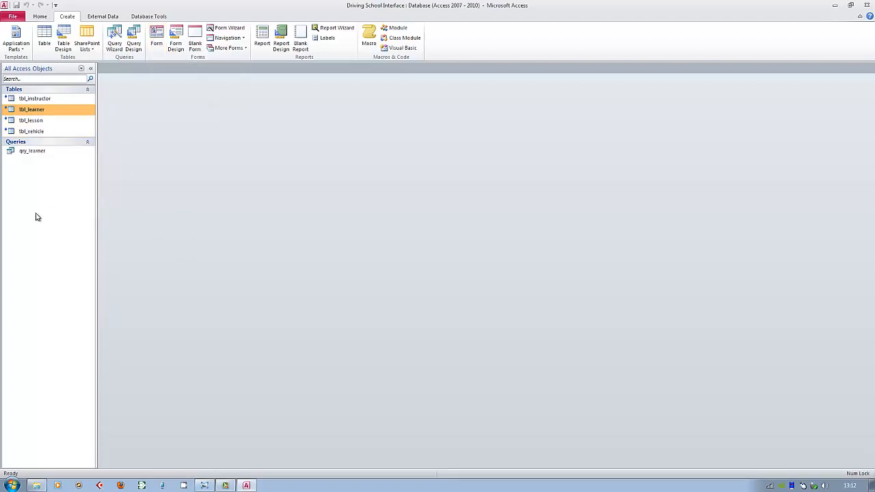
{"action": "left_click", "coordinate": [43, 153]}
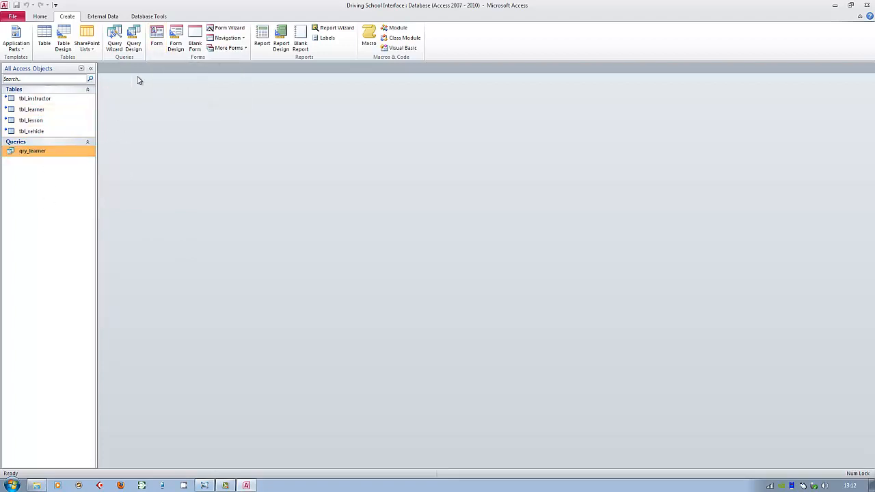
{"action": "left_click", "coordinate": [42, 110]}
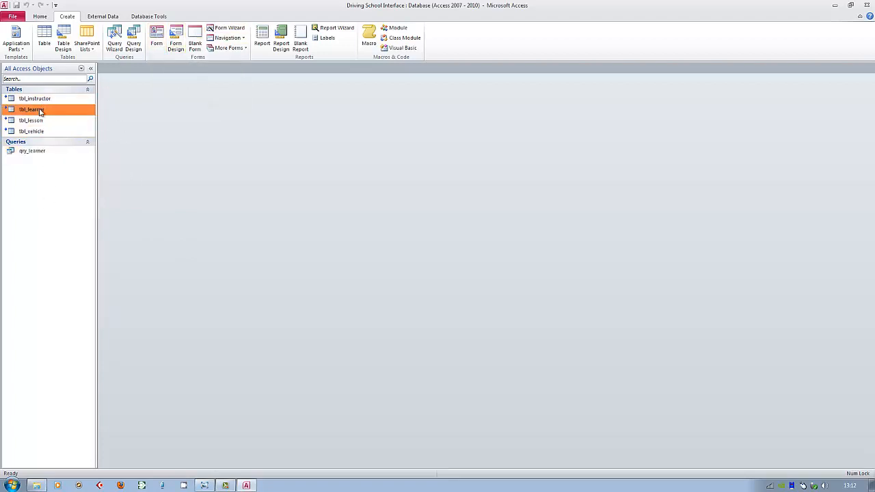
{"action": "left_click", "coordinate": [155, 40]}
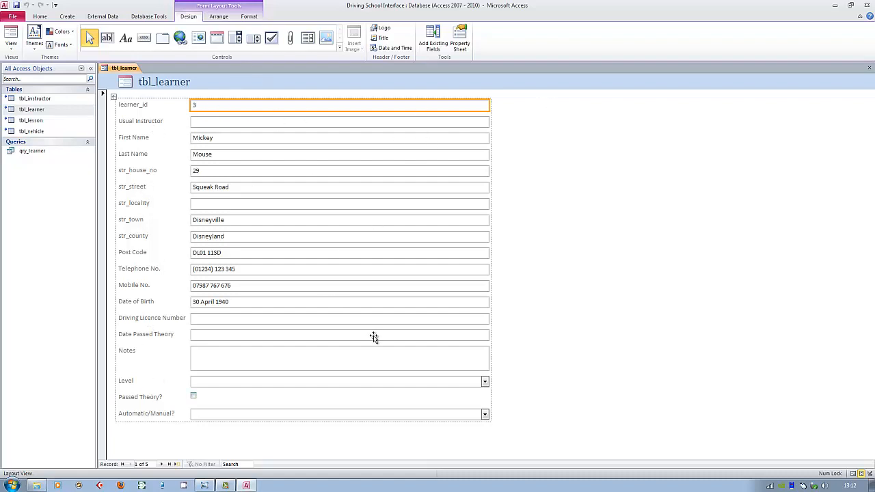
{"action": "left_click", "coordinate": [11, 40]}
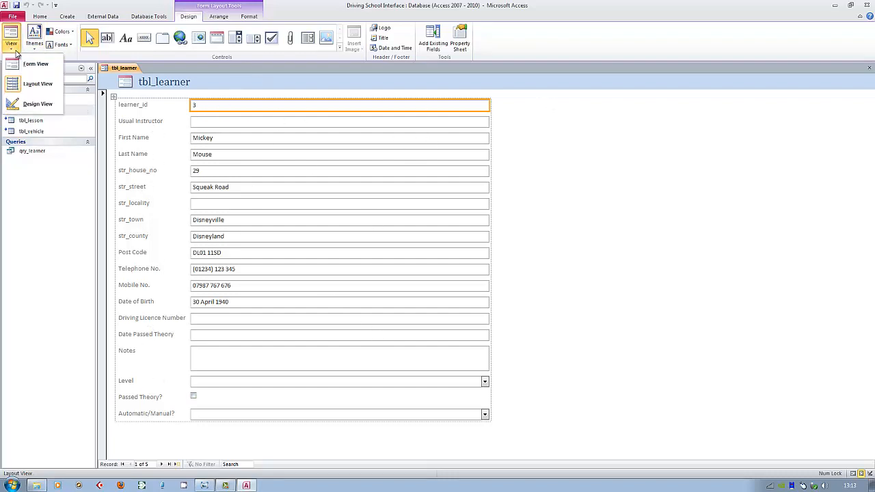
{"action": "left_click", "coordinate": [30, 105]}
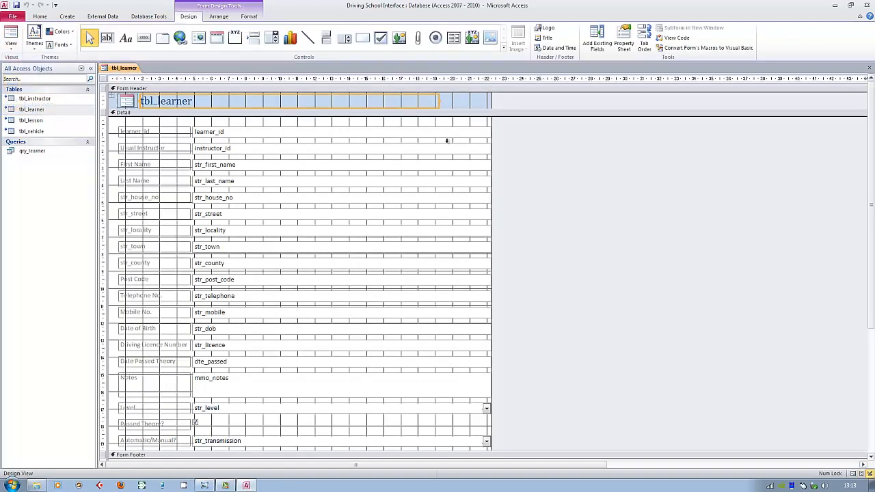
Step: Narrow the whole column of fields to about 7 cm, and remove the layout that ties all the controls together
{"action": "left_click", "coordinate": [448, 136]}
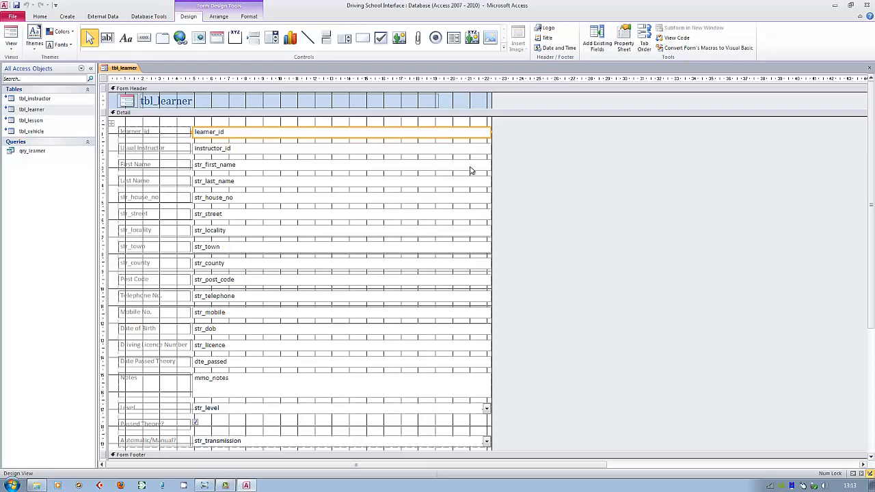
{"action": "left_click_drag", "start_coordinate": [491, 131], "coordinate": [315, 131]}
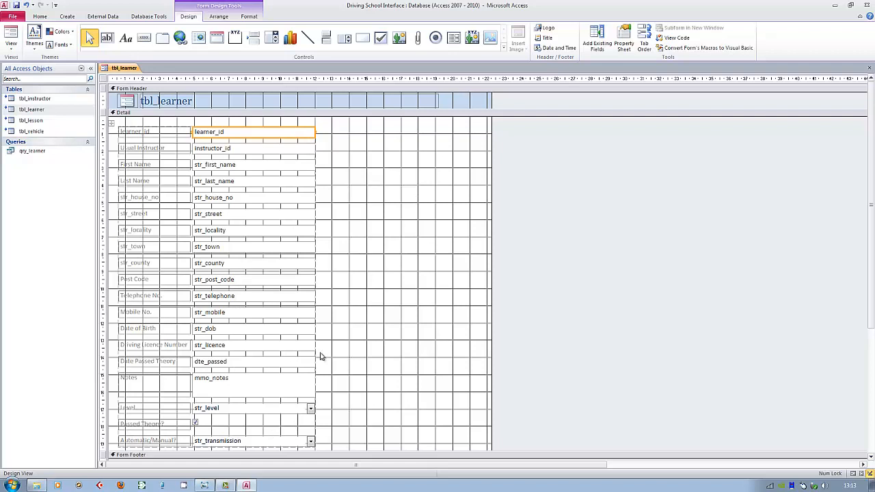
{"action": "left_click", "coordinate": [342, 219]}
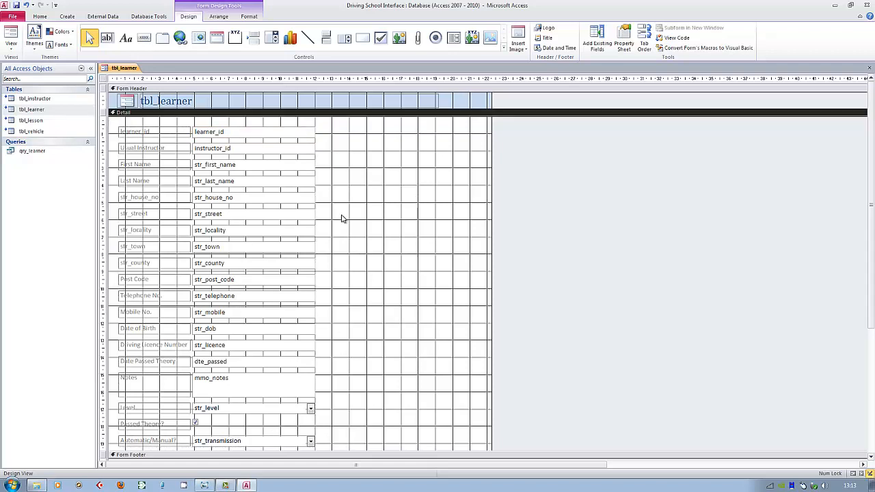
{"action": "key", "text": "ctrl+a"}
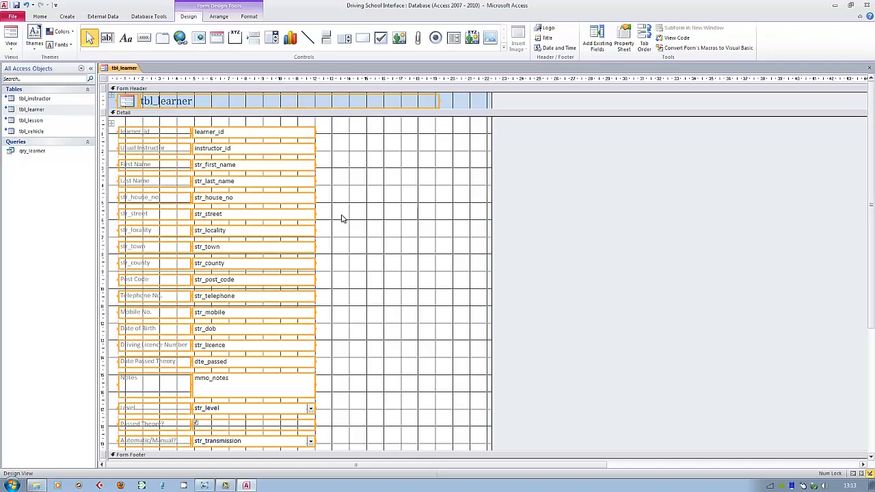
{"action": "left_click", "coordinate": [218, 18]}
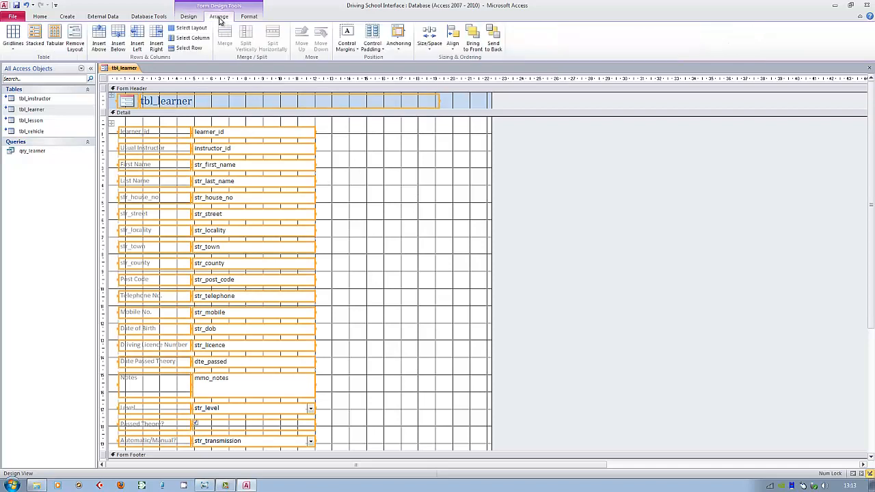
{"action": "left_click", "coordinate": [75, 39]}
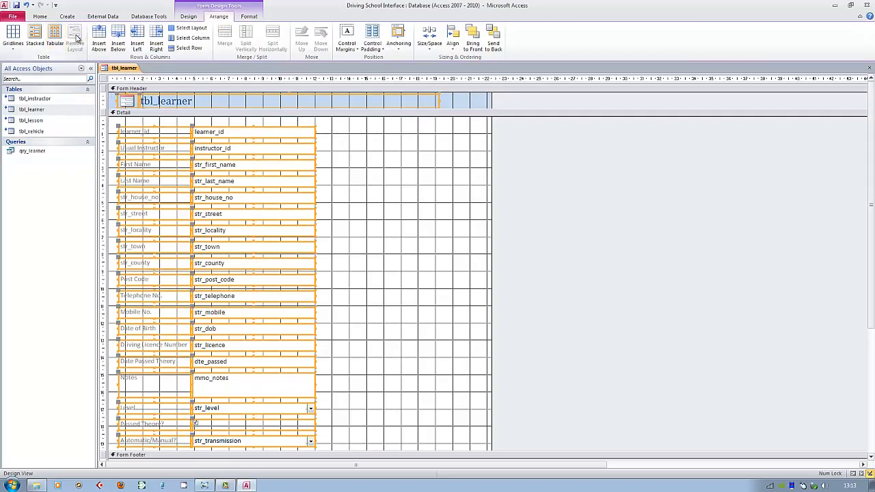
Step: Shorten the learner_id field to about 3 cm and the instructor_id field to about 4 cm individually
{"action": "left_click", "coordinate": [365, 189]}
{"action": "left_click", "coordinate": [284, 133]}
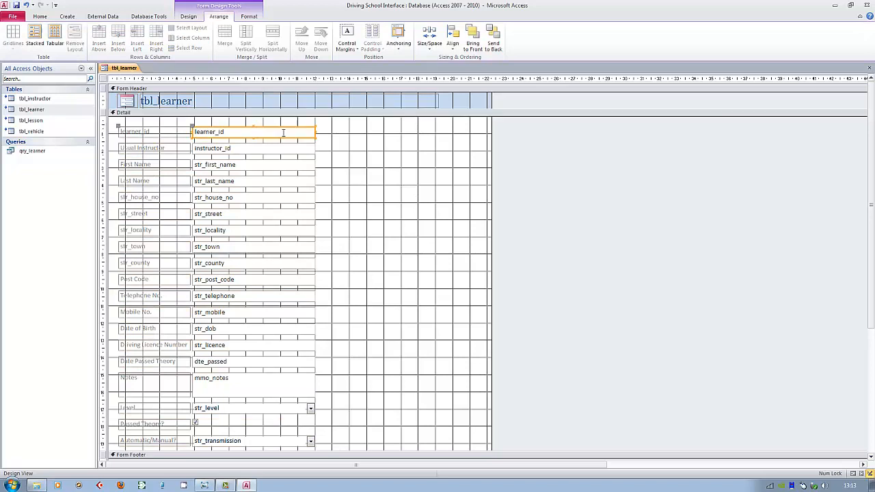
{"action": "left_click_drag", "start_coordinate": [314, 132], "coordinate": [242, 132]}
{"action": "left_click", "coordinate": [287, 150]}
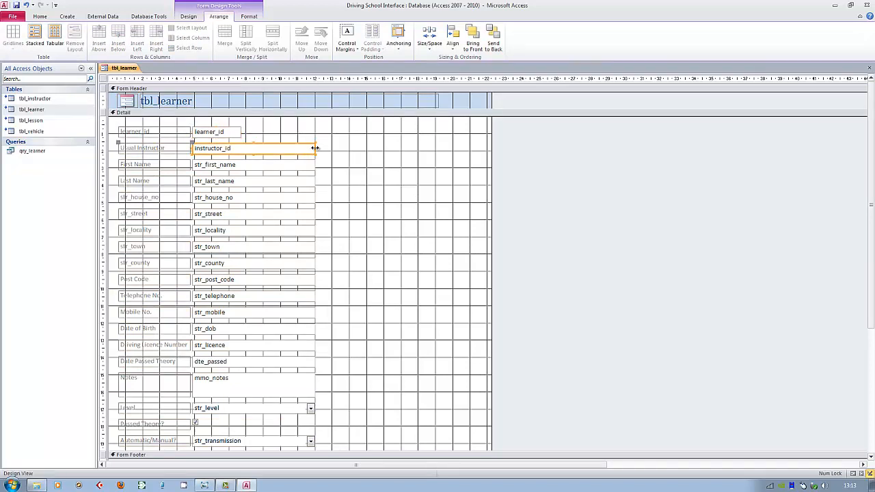
{"action": "left_click_drag", "start_coordinate": [314, 148], "coordinate": [263, 148]}
{"action": "left_click", "coordinate": [404, 190]}
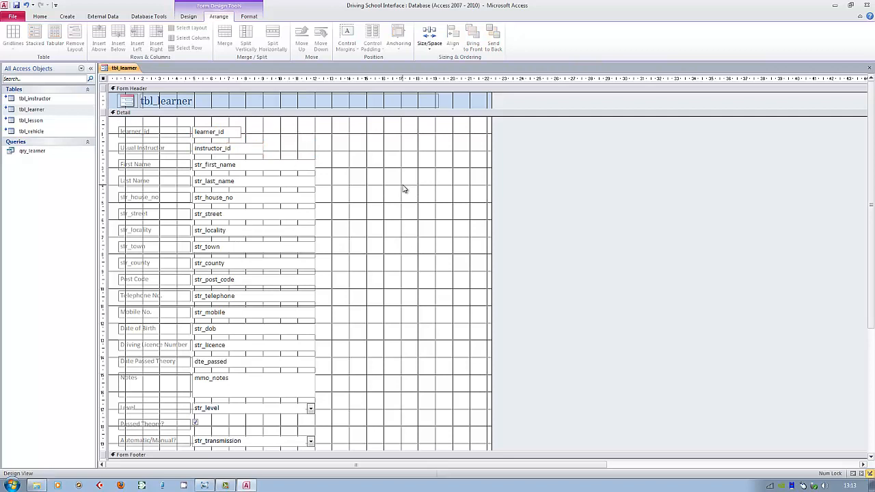
Step: Delete the learner_id field with its label, and save the form as frm_learner
{"action": "left_click", "coordinate": [231, 136]}
{"action": "key", "text": "Delete"}
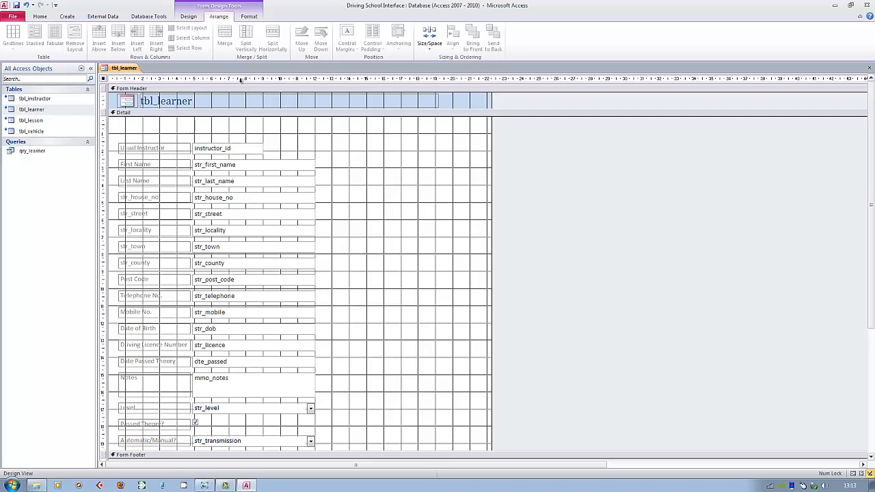
{"action": "left_click", "coordinate": [15, 5]}
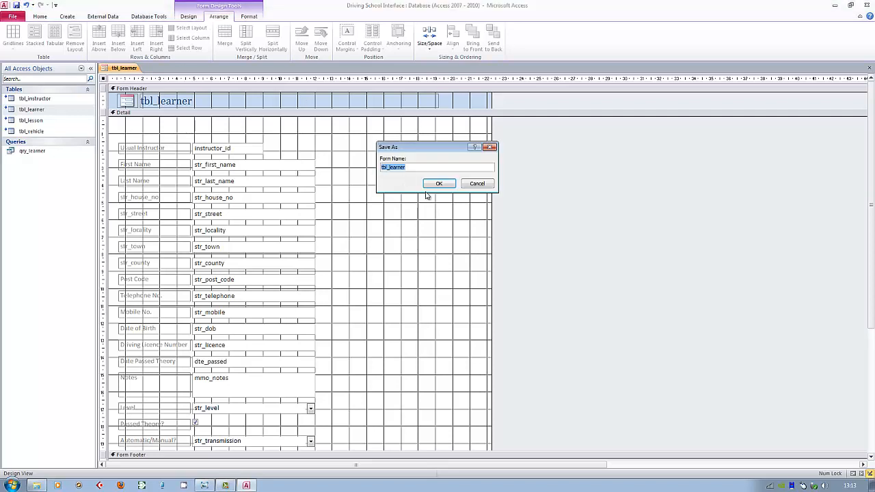
{"action": "key", "text": "Home"}
{"action": "key", "text": "Delete"}
{"action": "type", "text": "frm"}
{"action": "left_click", "coordinate": [440, 183]}
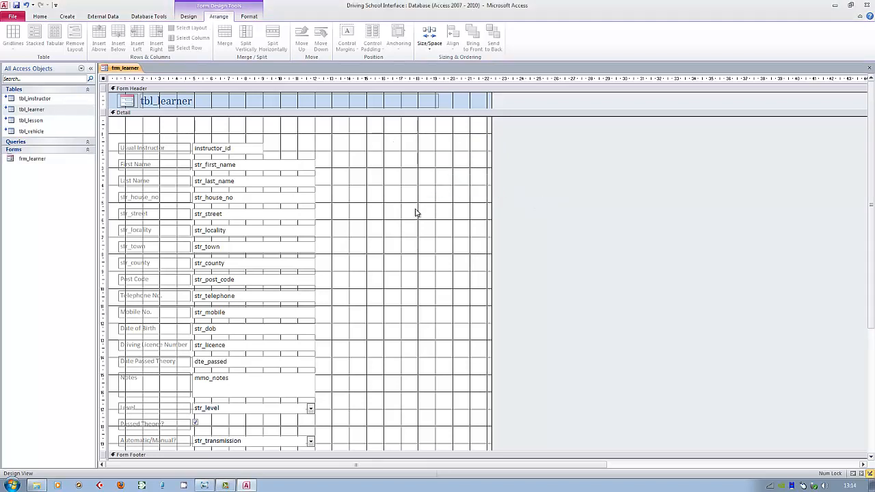
Step: Close frm_learner and permanently delete it from the database
{"action": "left_click", "coordinate": [868, 70]}
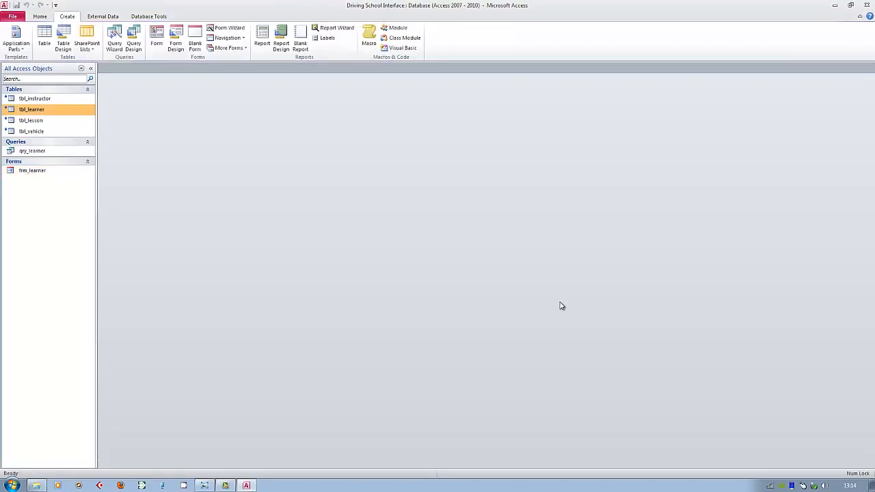
{"action": "left_click", "coordinate": [30, 171]}
{"action": "key", "text": "Delete"}
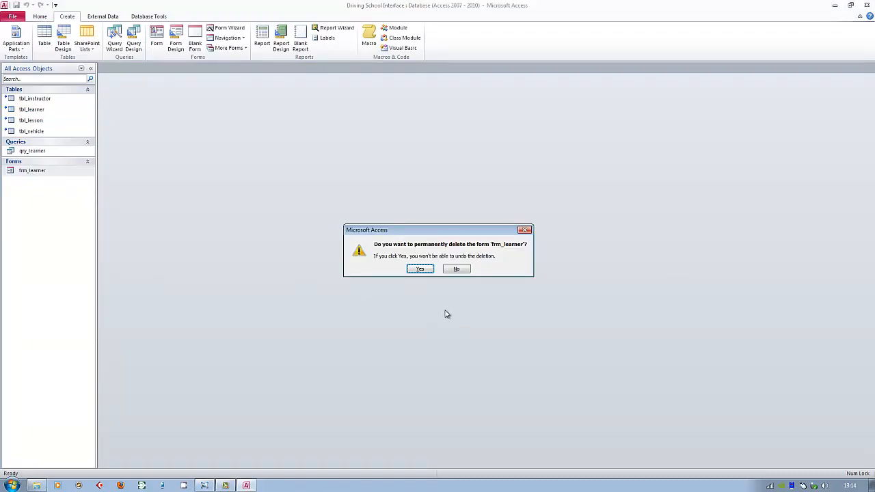
{"action": "left_click", "coordinate": [419, 269]}
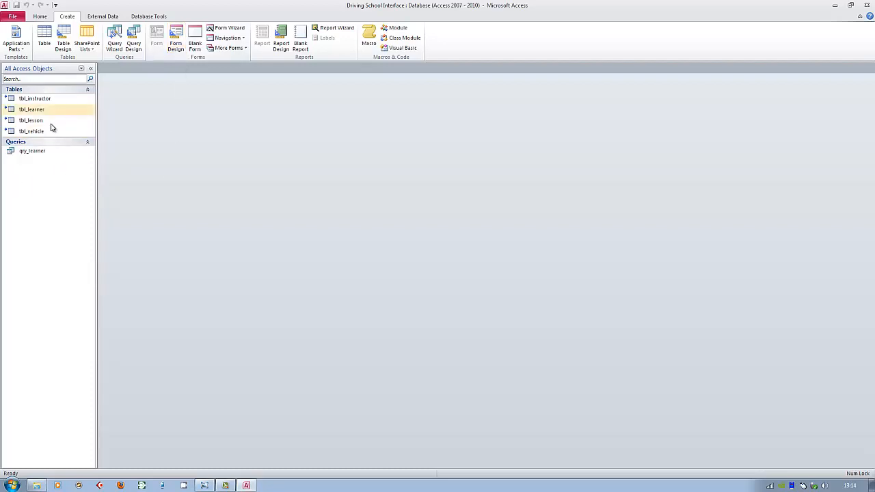
Step: Start a blank form in Design View and show the properties of its Detail section and of the whole form
{"action": "left_click", "coordinate": [175, 40]}
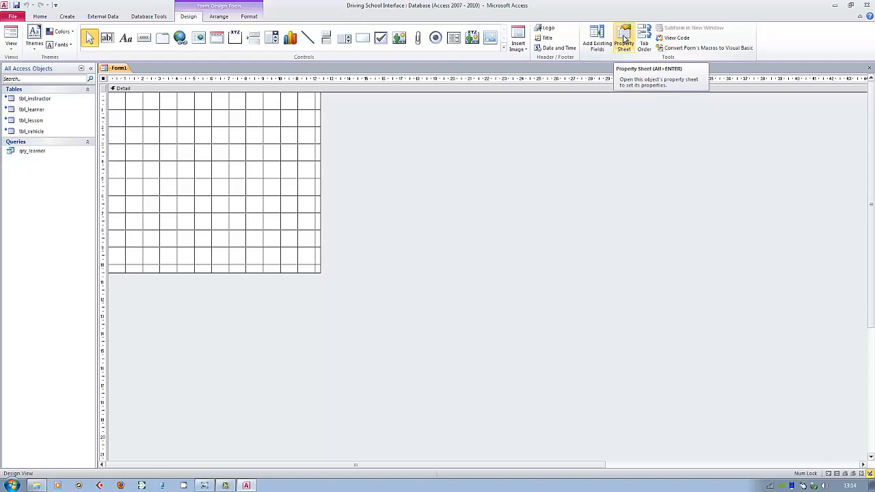
{"action": "left_click", "coordinate": [624, 39]}
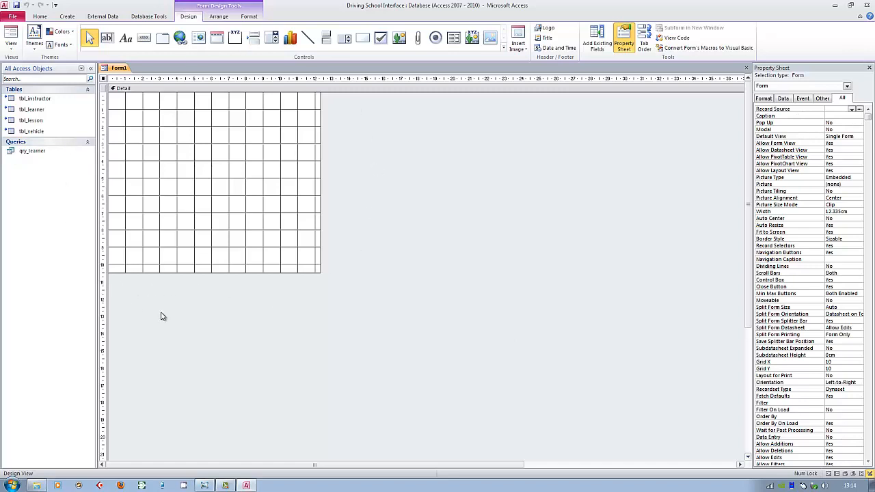
{"action": "left_click", "coordinate": [177, 90]}
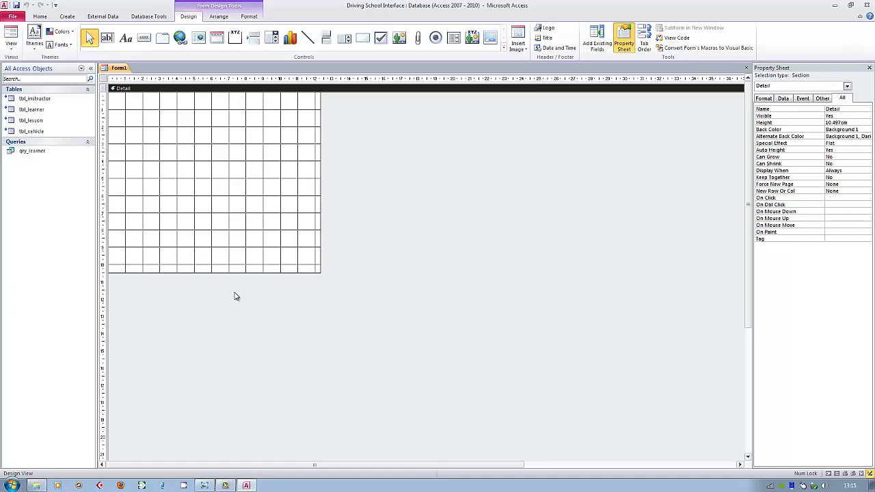
{"action": "left_click", "coordinate": [105, 81]}
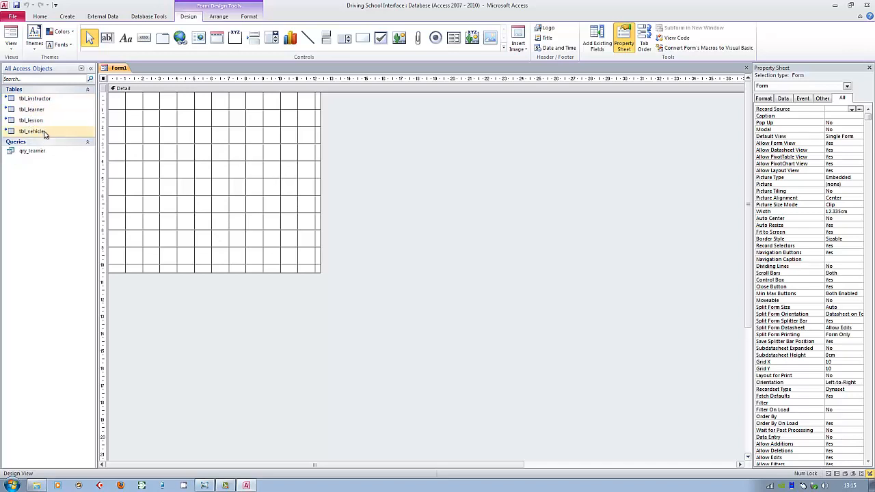
Step: Set the form's record source to tbl_learner, checking the fields available to add before and after the change
{"action": "left_click", "coordinate": [599, 48]}
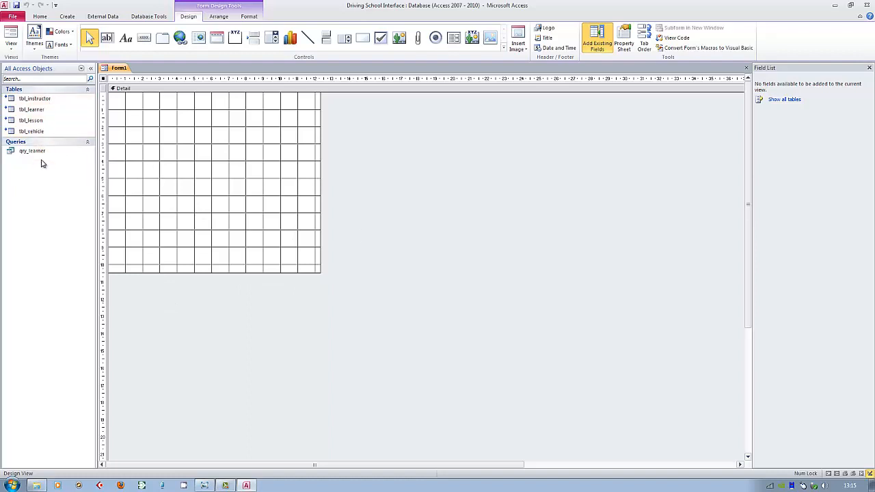
{"action": "left_click", "coordinate": [620, 45]}
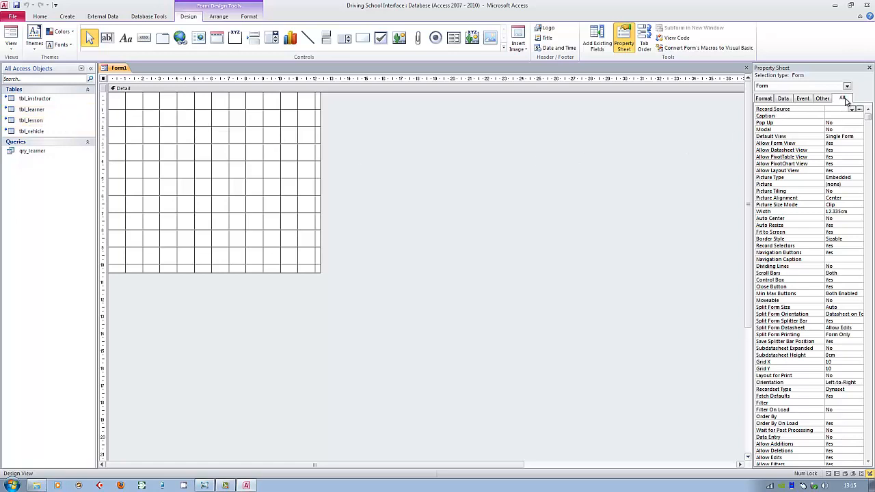
{"action": "left_click", "coordinate": [782, 98]}
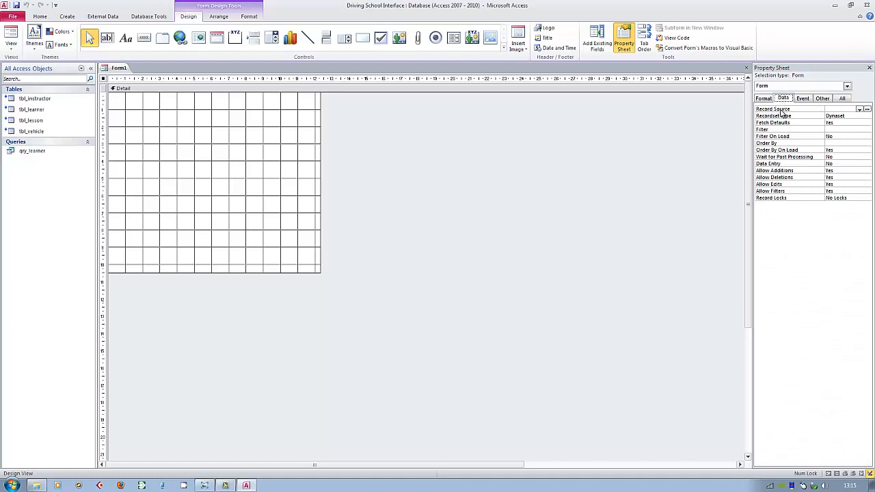
{"action": "left_click", "coordinate": [860, 110]}
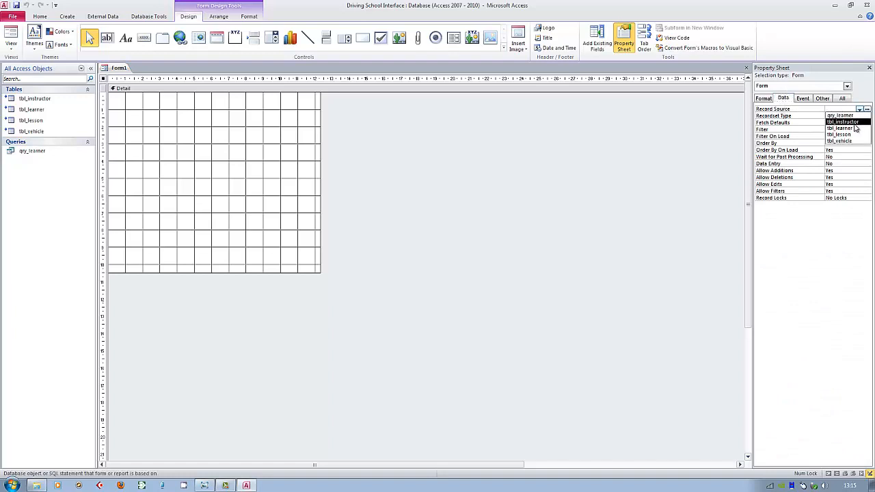
{"action": "left_click", "coordinate": [853, 129]}
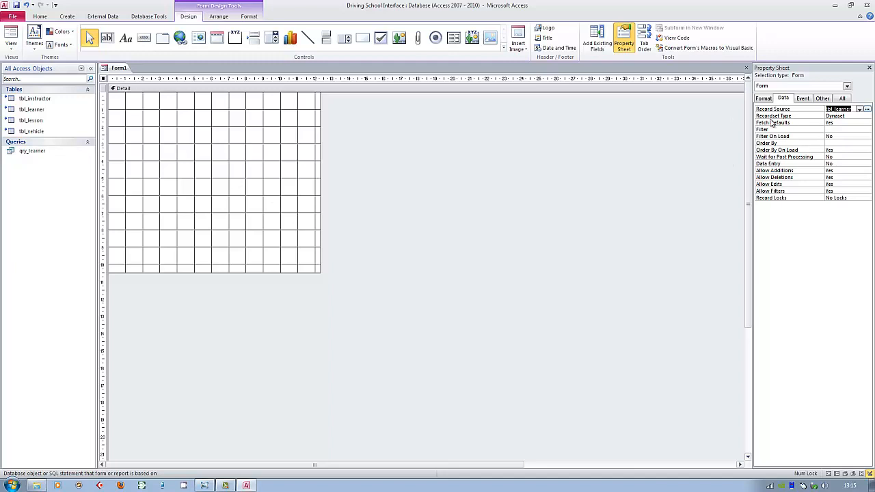
{"action": "left_click", "coordinate": [603, 45]}
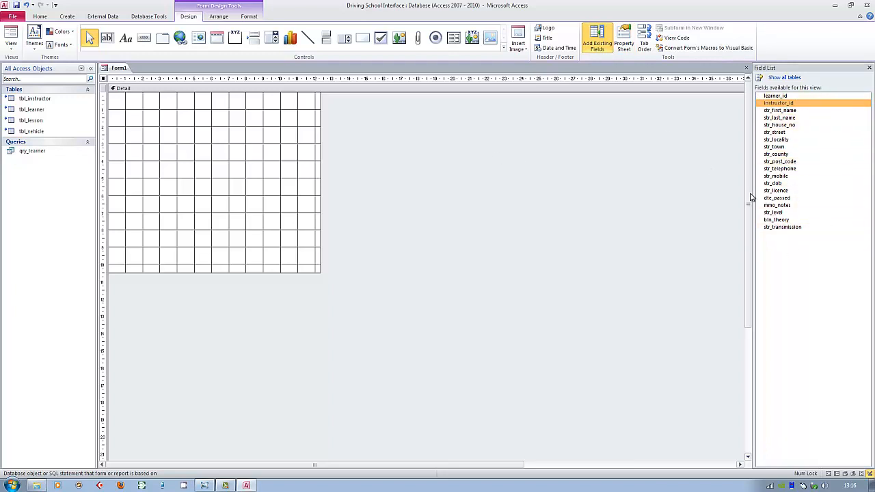
{"action": "left_click", "coordinate": [624, 41]}
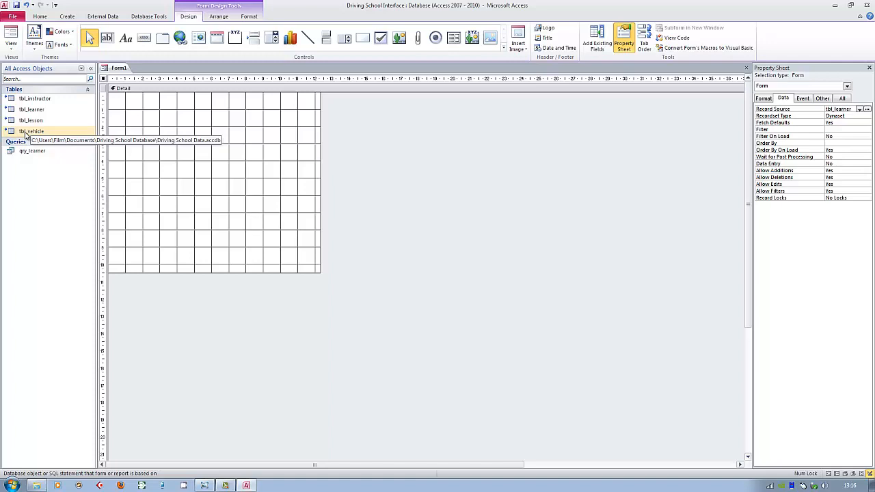
Step: Select all four linked tables in the Linked Table Manager with prompting for a new location, and close it without updating
{"action": "left_click", "coordinate": [25, 134]}
{"action": "left_click", "coordinate": [28, 102], "text": "shift"}
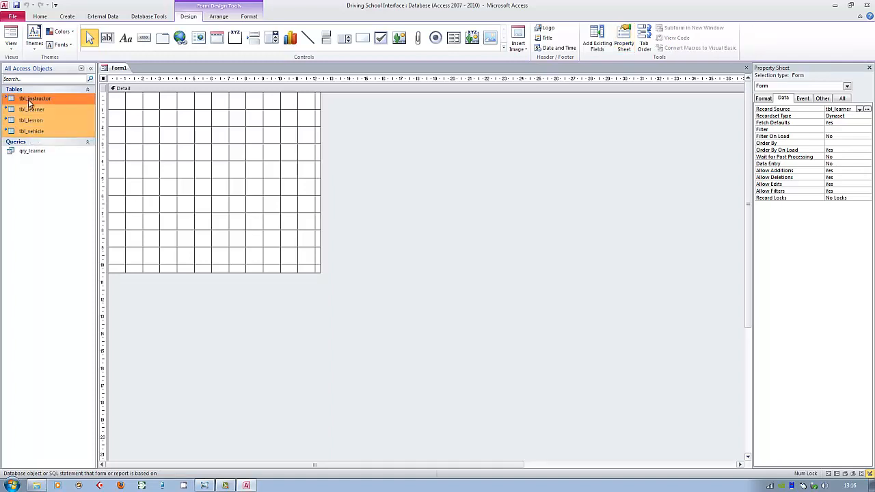
{"action": "right_click", "coordinate": [29, 103]}
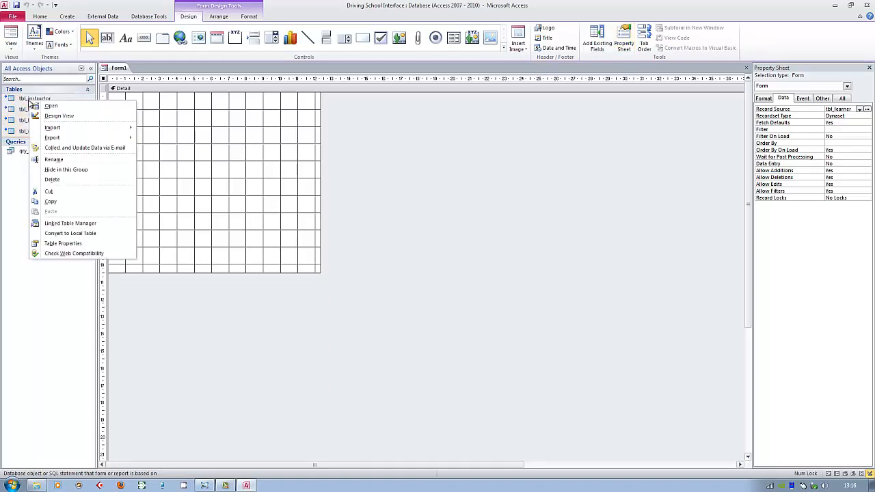
{"action": "left_click", "coordinate": [61, 224]}
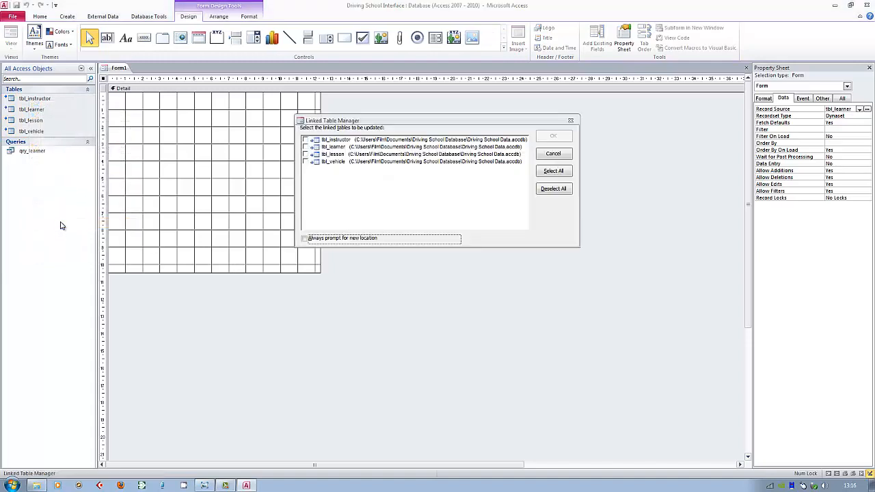
{"action": "left_click", "coordinate": [554, 172]}
{"action": "left_click", "coordinate": [305, 238]}
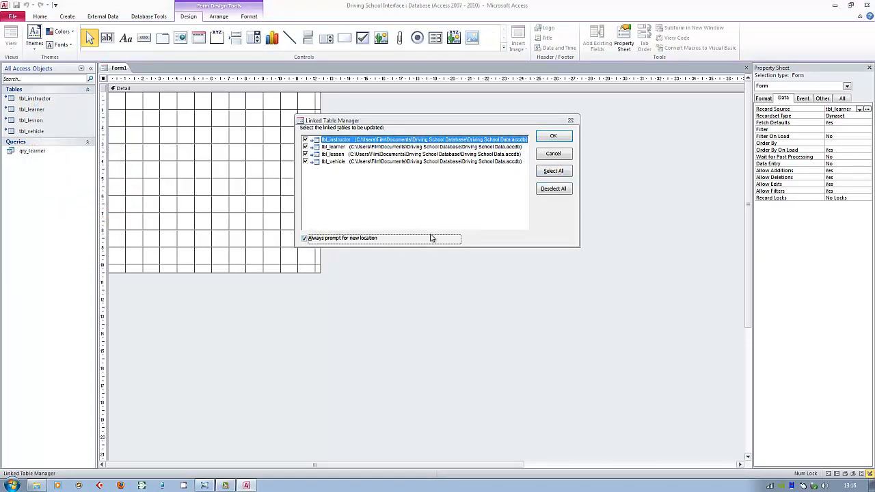
{"action": "left_click", "coordinate": [573, 122]}
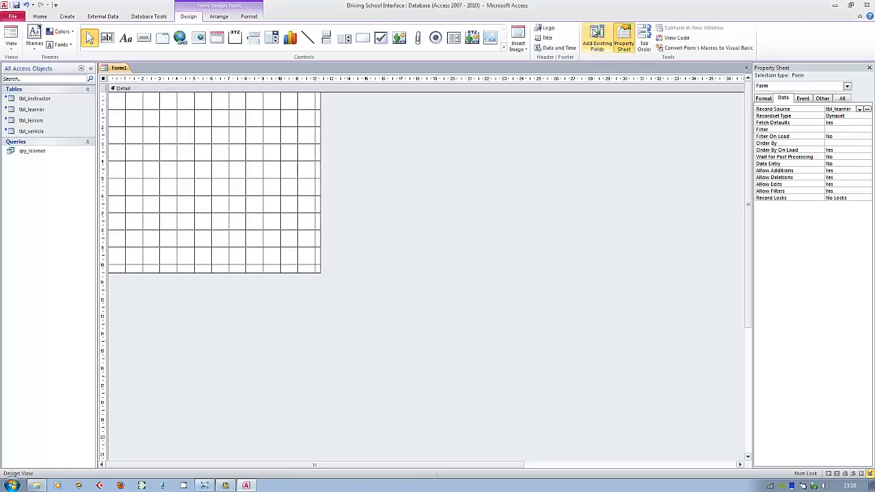
Step: Add the str_first_name field to the Detail section, placing its label about 0.4 cm from the form's top and left edges
{"action": "left_click", "coordinate": [595, 33]}
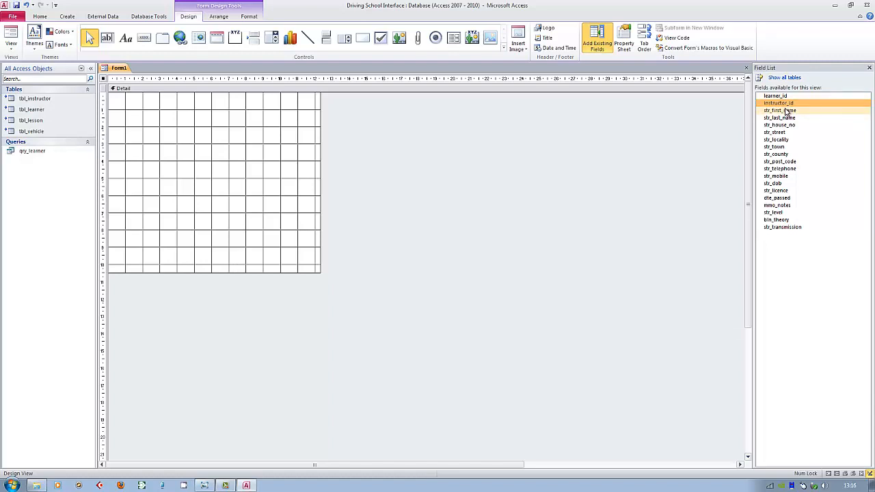
{"action": "left_click_drag", "start_coordinate": [787, 113], "coordinate": [201, 140]}
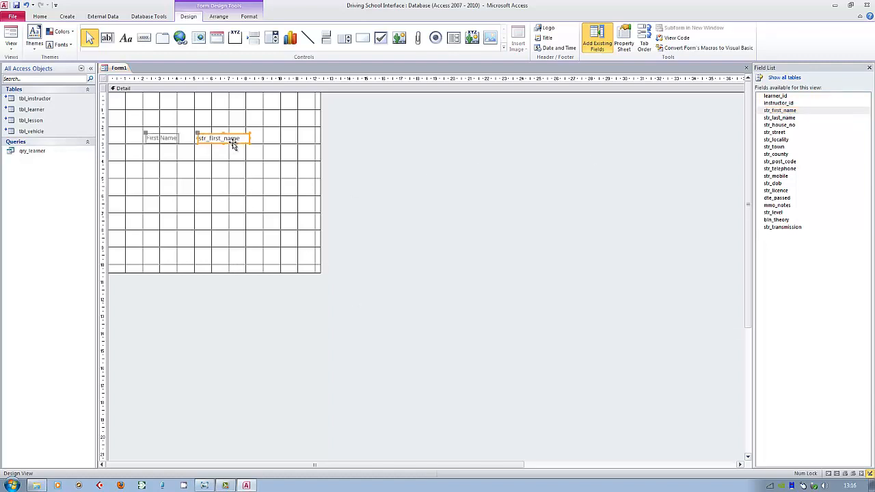
{"action": "left_click_drag", "start_coordinate": [233, 144], "coordinate": [192, 110]}
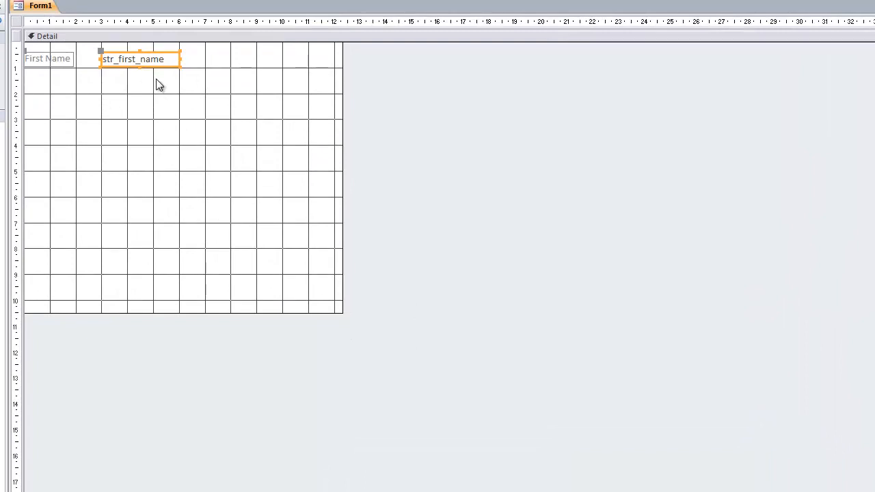
{"action": "left_click_drag", "start_coordinate": [157, 69], "coordinate": [113, 83]}
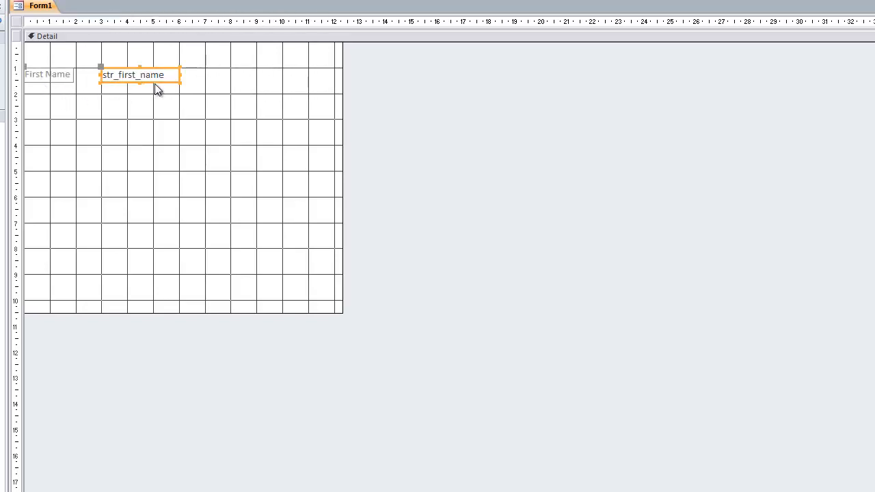
{"action": "left_click_drag", "start_coordinate": [156, 82], "coordinate": [164, 66]}
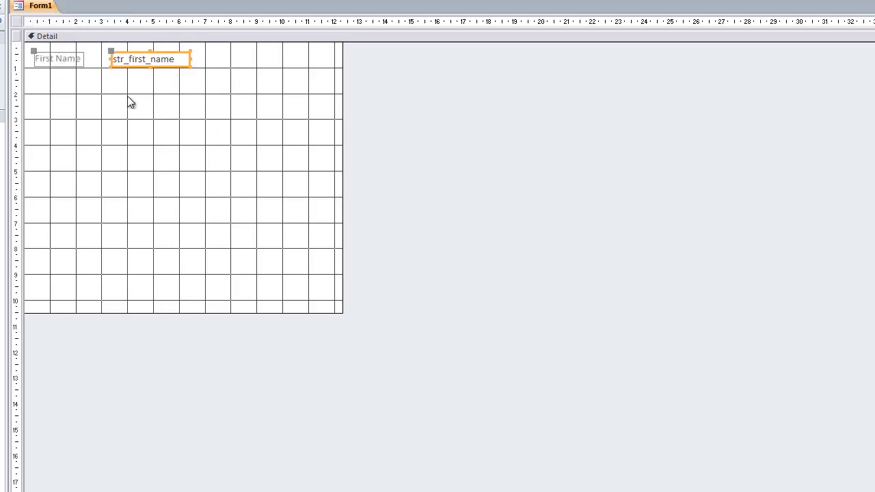
Step: Set the First Name label's width to 2.8 cm
{"action": "left_click", "coordinate": [67, 66]}
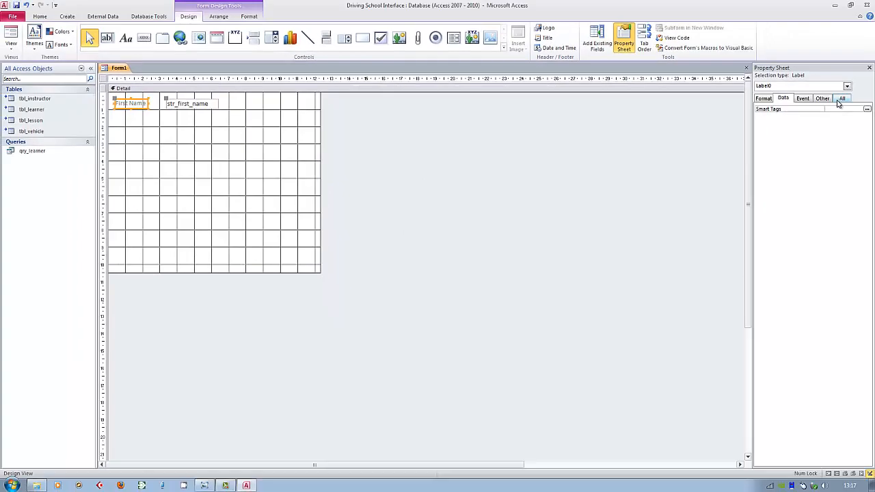
{"action": "left_click", "coordinate": [764, 100]}
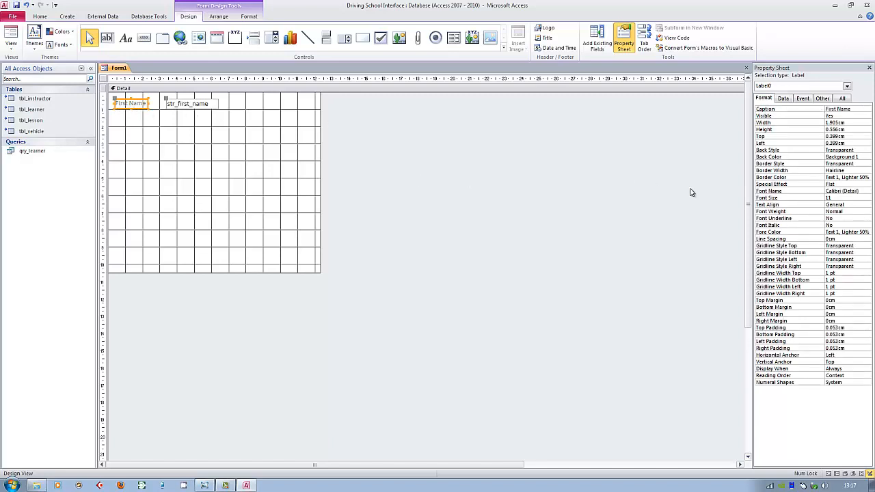
{"action": "left_click", "coordinate": [850, 122]}
{"action": "left_click_drag", "start_coordinate": [853, 122], "coordinate": [826, 123]}
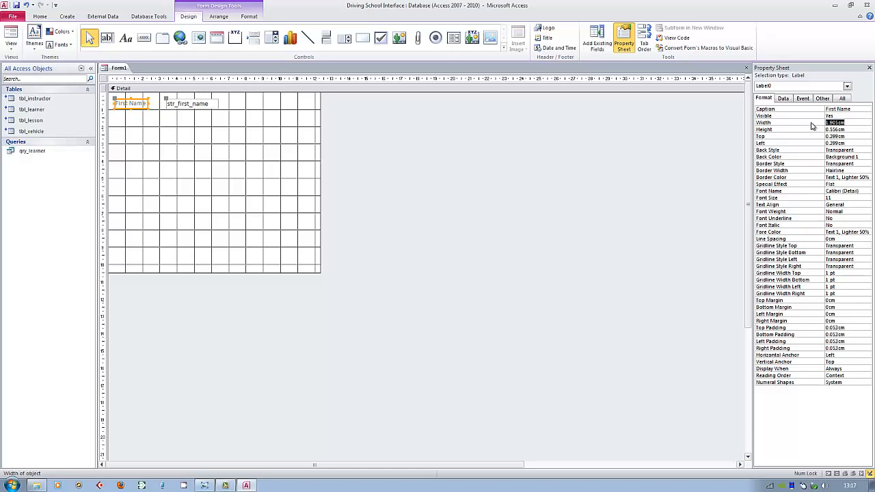
{"action": "type", "text": "2.8"}
{"action": "key", "text": "Return"}
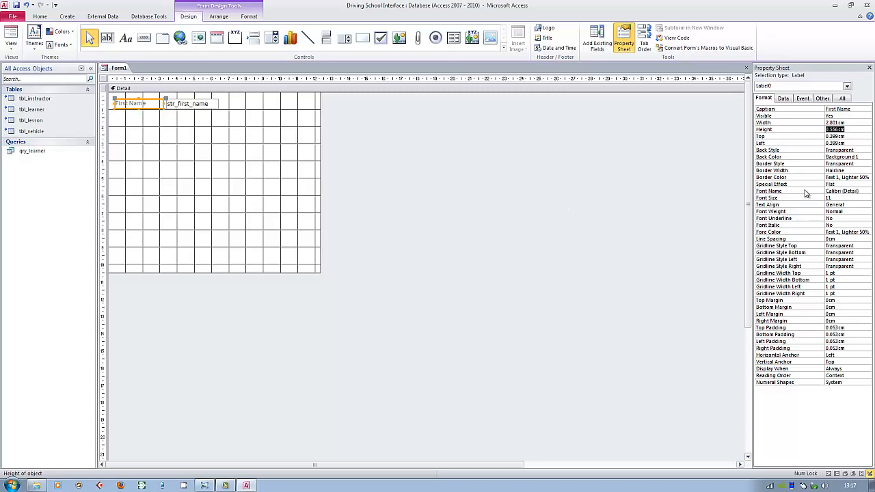
Step: Position the First Name label at 0.4 cm from the top and 0.2 cm from the left, and re-enter its width as 2.8 cm
{"action": "key", "text": "Down"}
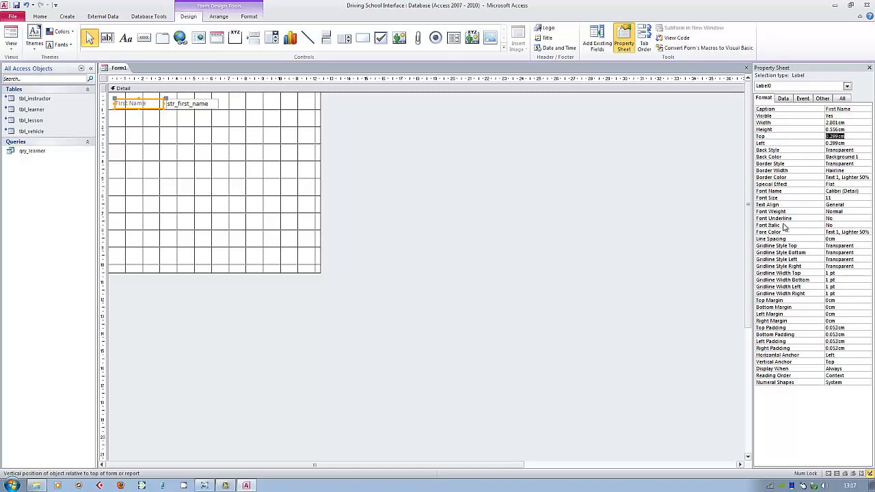
{"action": "type", "text": "0.4"}
{"action": "key", "text": "Return"}
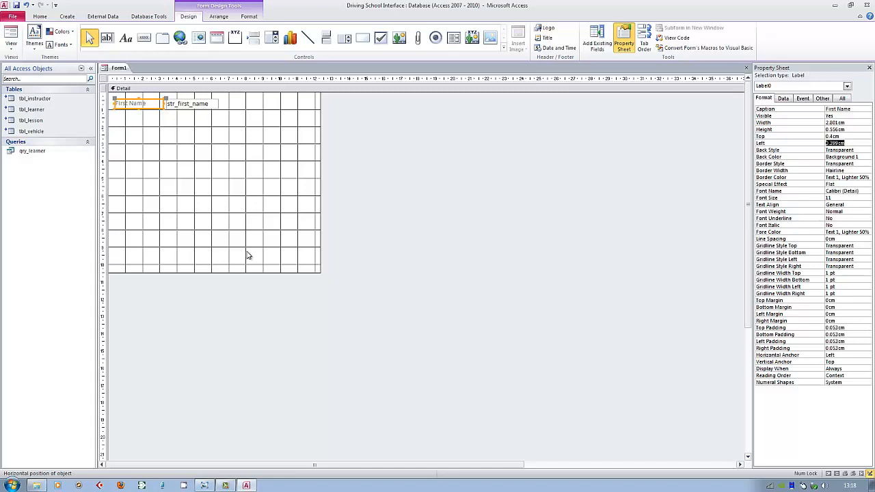
{"action": "type", "text": "0.2"}
{"action": "key", "text": "Return"}
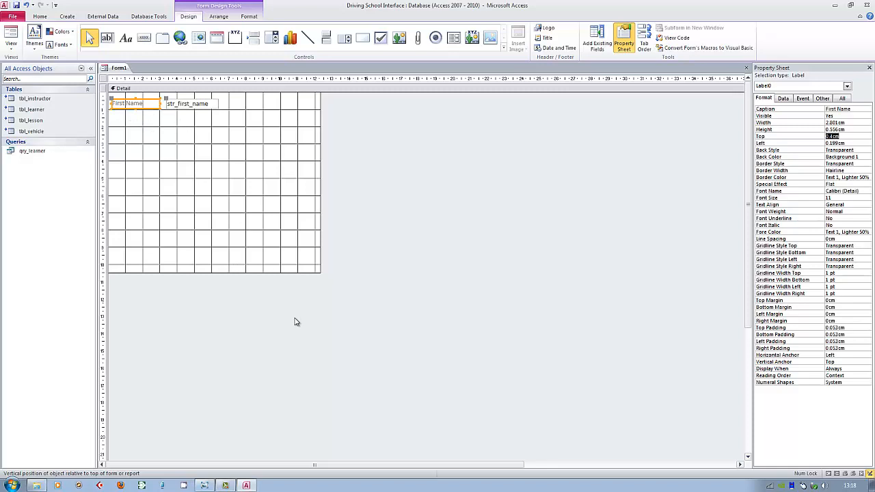
{"action": "key", "text": "Up"}
{"action": "key", "text": "Up"}
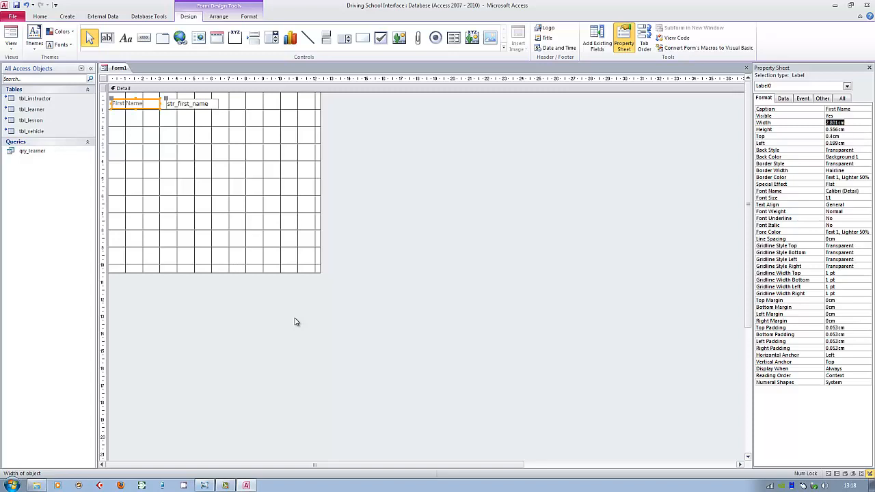
{"action": "type", "text": "2.8"}
{"action": "key", "text": "Return"}
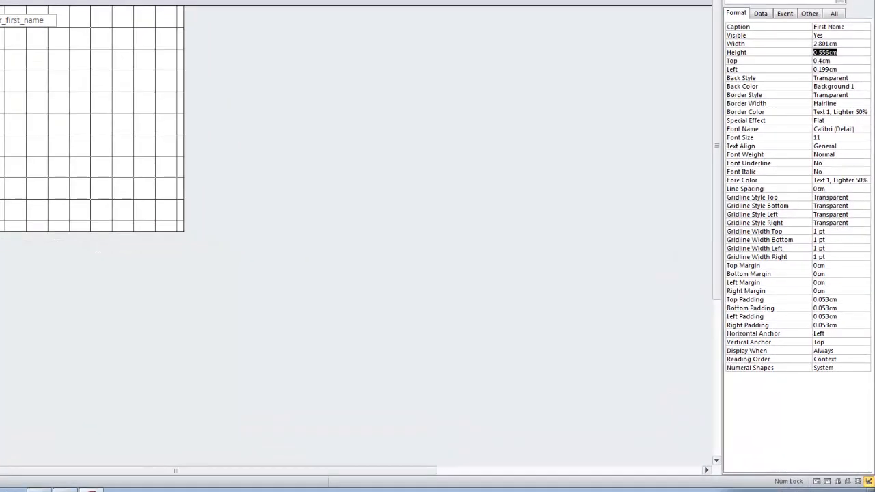
Step: Position the str_first_name text box at 0.4 cm from the top and 3.2 cm from the left, and deselect it
{"action": "left_click", "coordinate": [162, 177]}
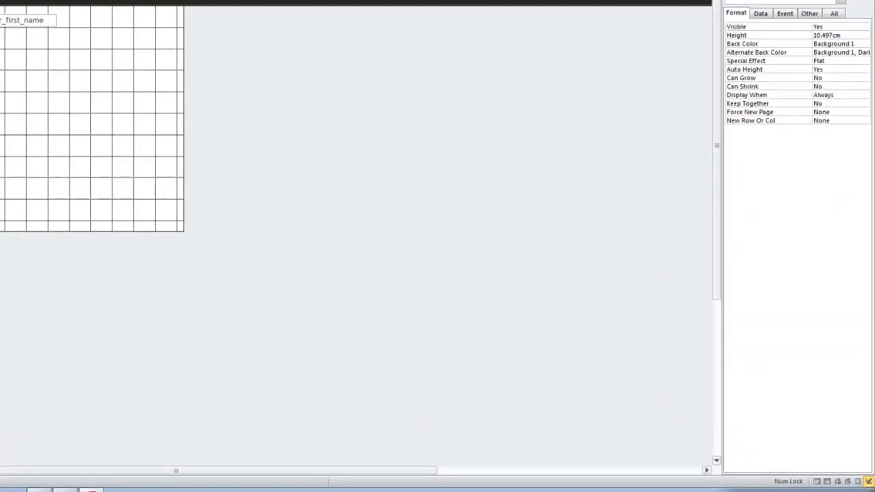
{"action": "left_click", "coordinate": [18, 23]}
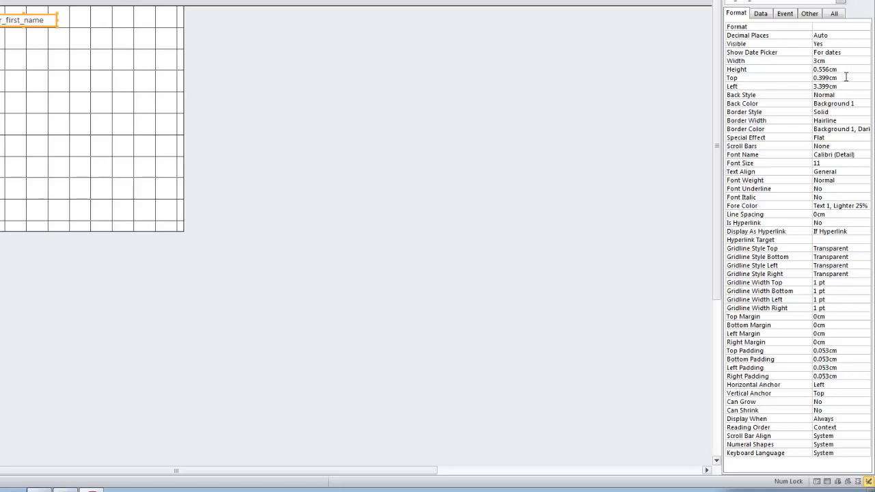
{"action": "left_click", "coordinate": [800, 77]}
{"action": "type", "text": "0.4"}
{"action": "key", "text": "Return"}
{"action": "type", "text": "3.2"}
{"action": "key", "text": "Return"}
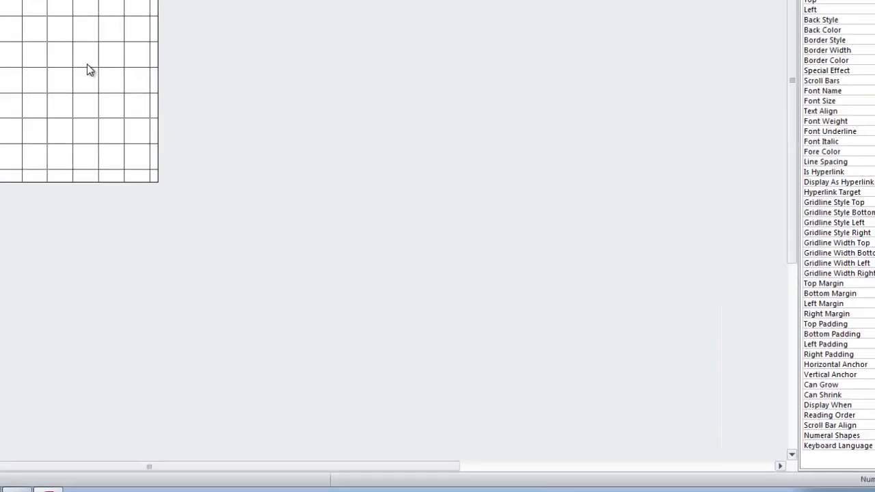
{"action": "left_click", "coordinate": [88, 68]}
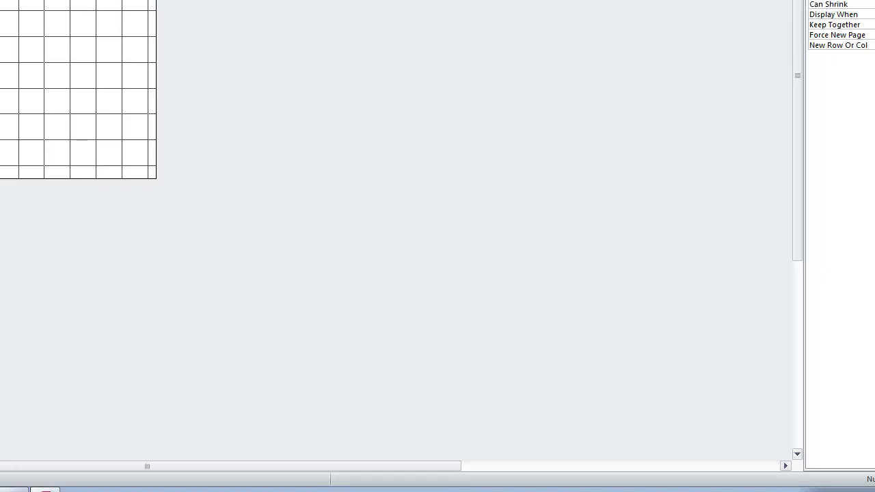
Step: Check the scanned learner record in Windows Photo Viewer, and add the str_last_name text box in Access beside str_first_name, about 6.3 cm from the left
{"action": "key", "text": "alt+F8"}
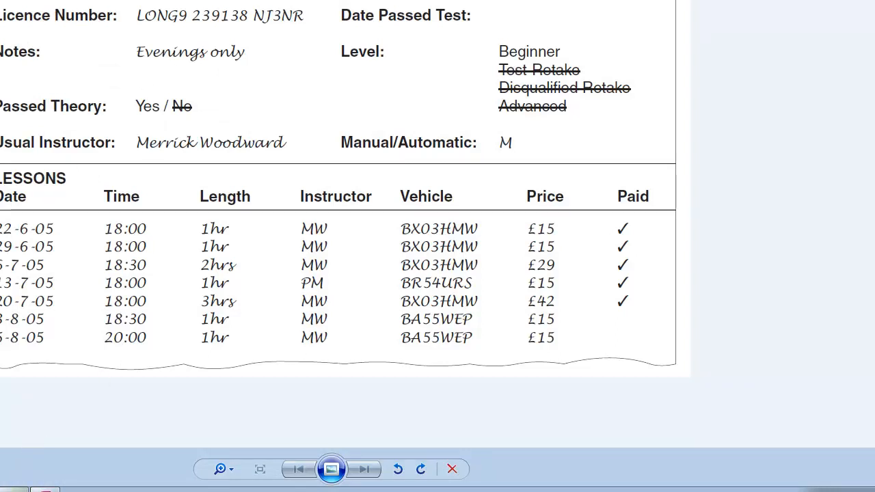
{"action": "mouse_move", "coordinate": [14, 489]}
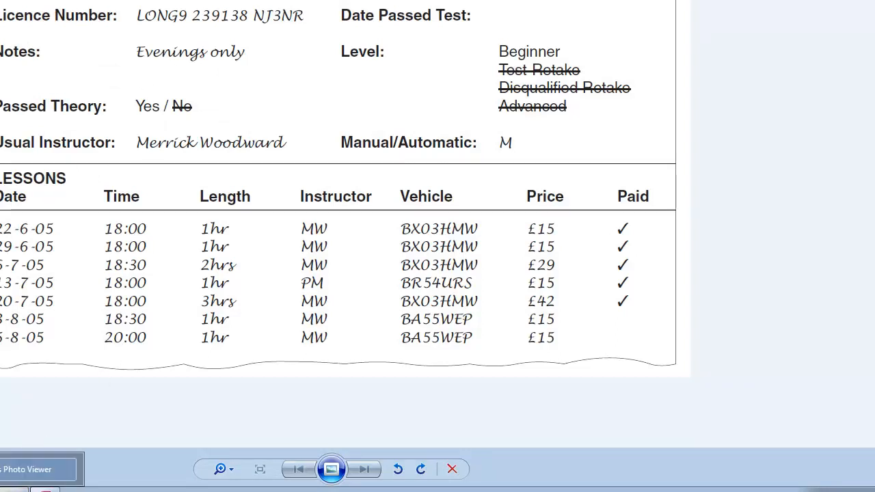
{"action": "left_click", "coordinate": [45, 489]}
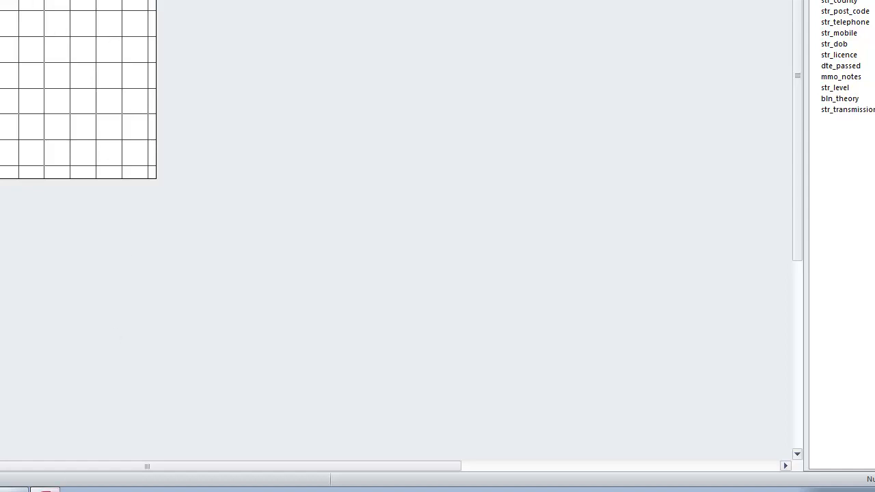
{"action": "left_click_drag", "start_coordinate": [43, 146], "coordinate": [95, 107]}
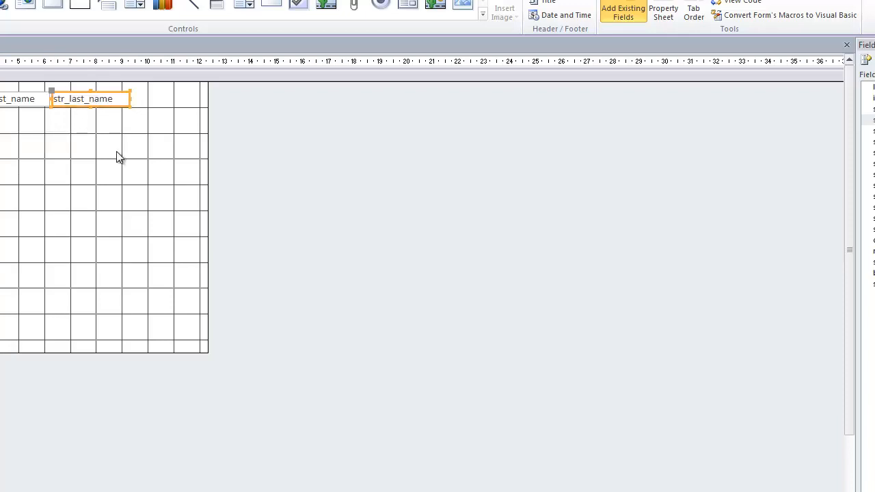
Step: Position the str_last_name text box at 0.4 cm from the top of the Detail section, and deselect it
{"action": "left_click", "coordinate": [664, 11]}
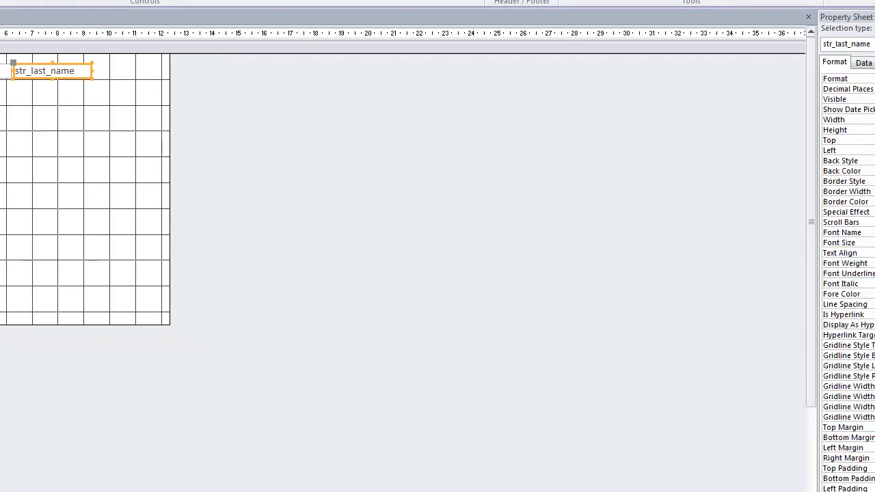
{"action": "left_click_drag", "start_coordinate": [841, 48], "coordinate": [781, 45]}
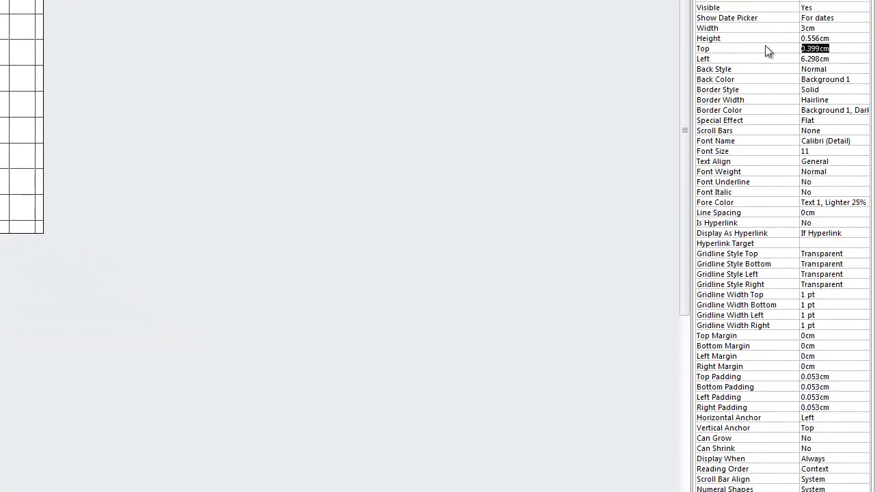
{"action": "type", "text": "0.4"}
{"action": "key", "text": "Return"}
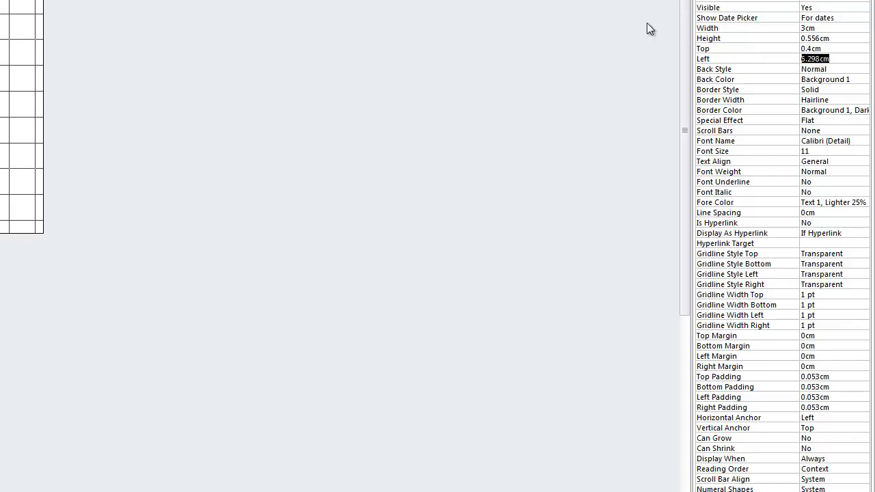
{"action": "left_click", "coordinate": [54, 104]}
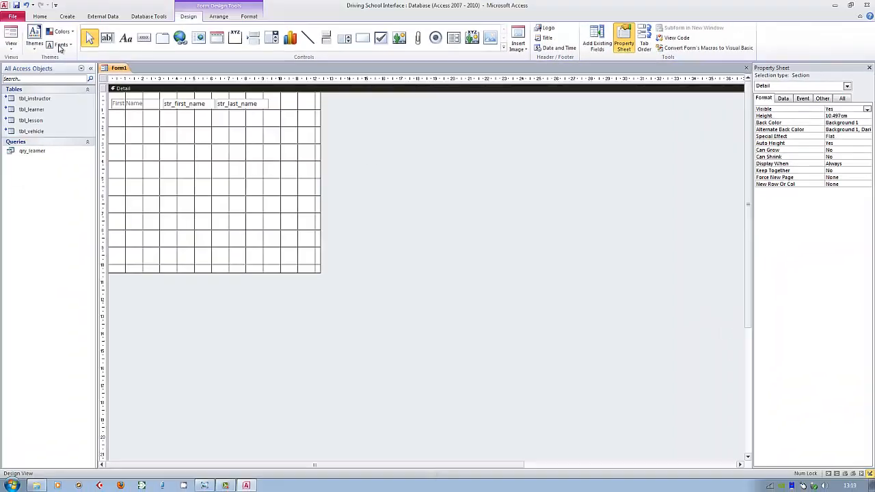
Step: Preview both name fields in Form View and return the form to Design View
{"action": "left_click", "coordinate": [20, 34]}
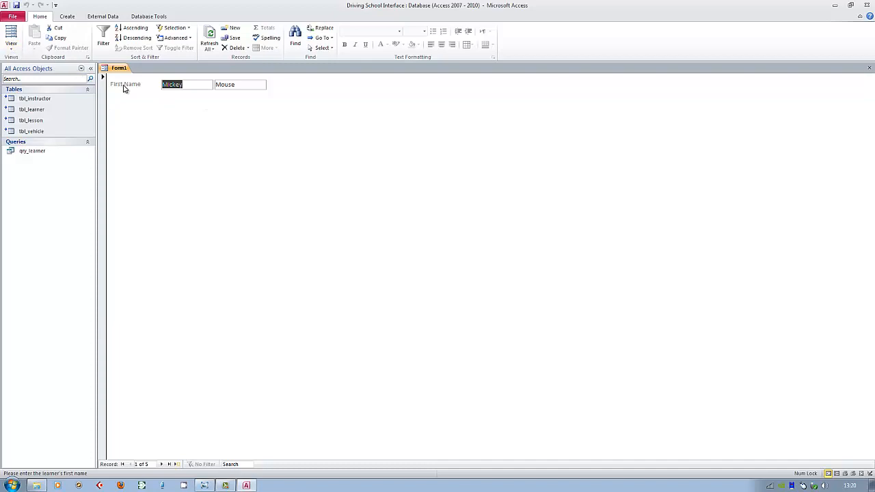
{"action": "left_click", "coordinate": [12, 51]}
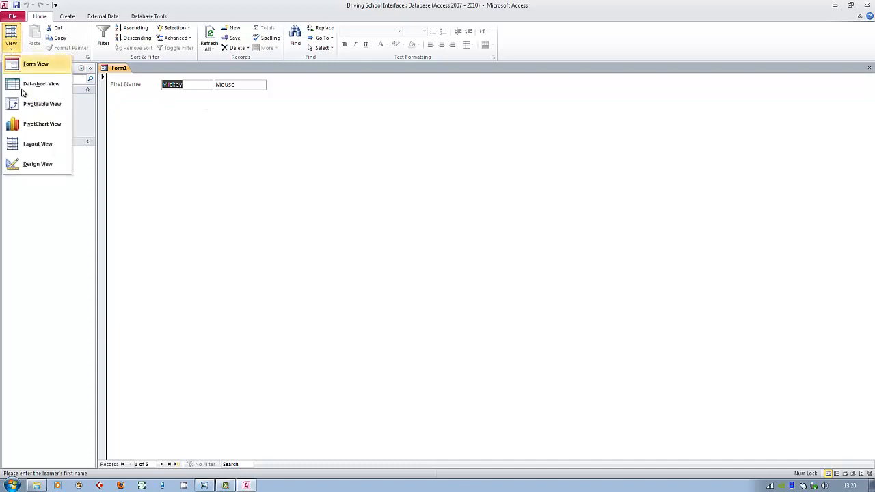
{"action": "left_click", "coordinate": [29, 164]}
Step: Change the First Name label's caption to "Name:" so that it covers both name text boxes
{"action": "left_click", "coordinate": [127, 103]}
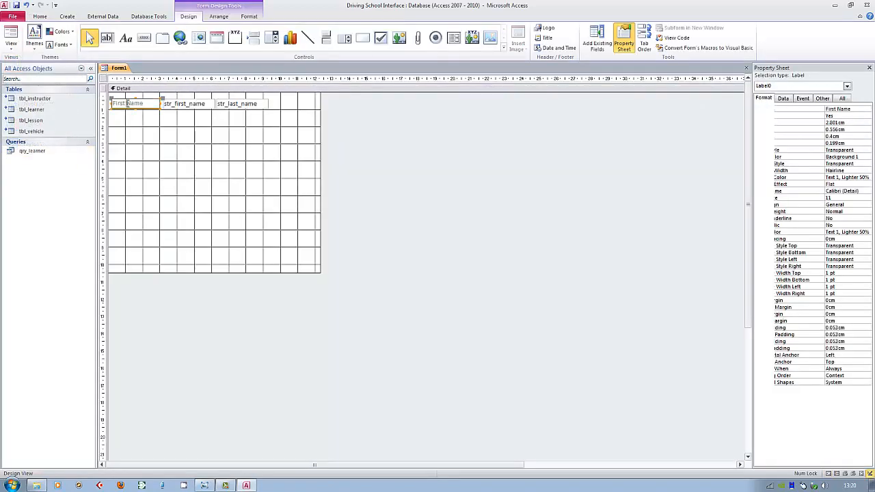
{"action": "key", "text": "BackSpace"}
{"action": "key", "text": "BackSpace"}
{"action": "key", "text": "BackSpace"}
{"action": "key", "text": "BackSpace"}
{"action": "key", "text": "BackSpace"}
{"action": "key", "text": "BackSpace"}
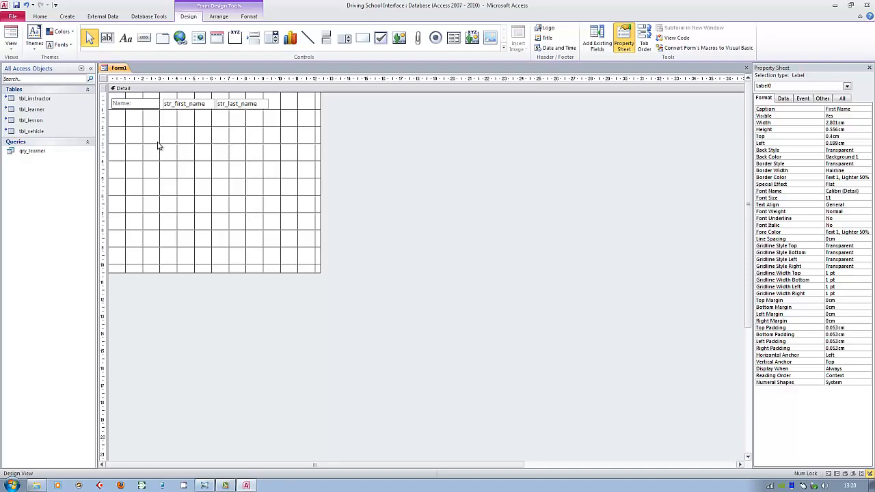
Step: Right-align the text of the Name: label and deselect it
{"action": "left_click", "coordinate": [42, 17]}
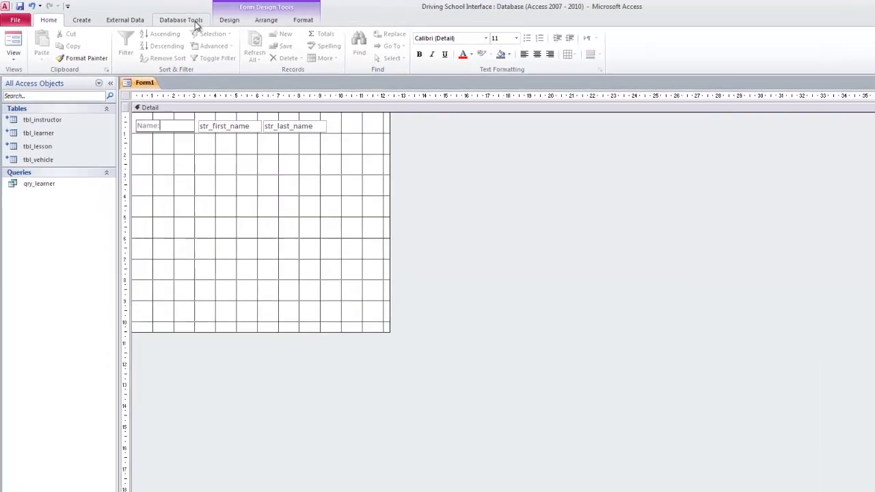
{"action": "left_click", "coordinate": [231, 22]}
{"action": "left_click", "coordinate": [265, 21]}
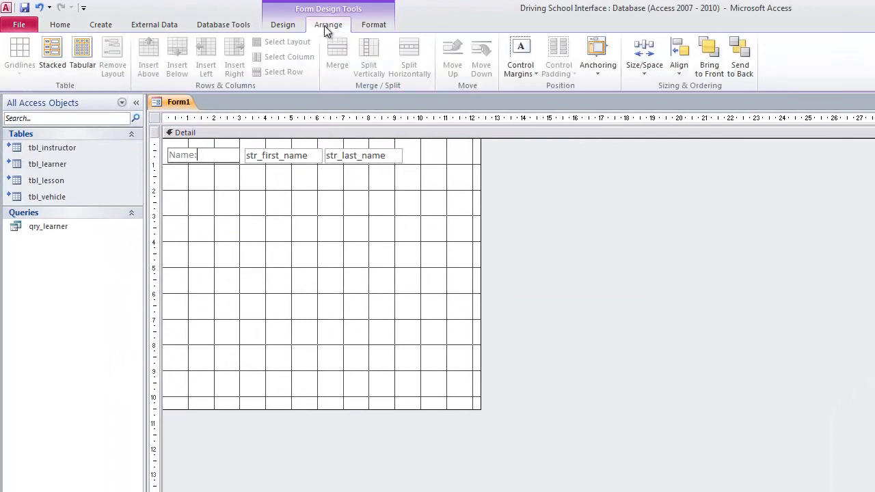
{"action": "left_click", "coordinate": [361, 28]}
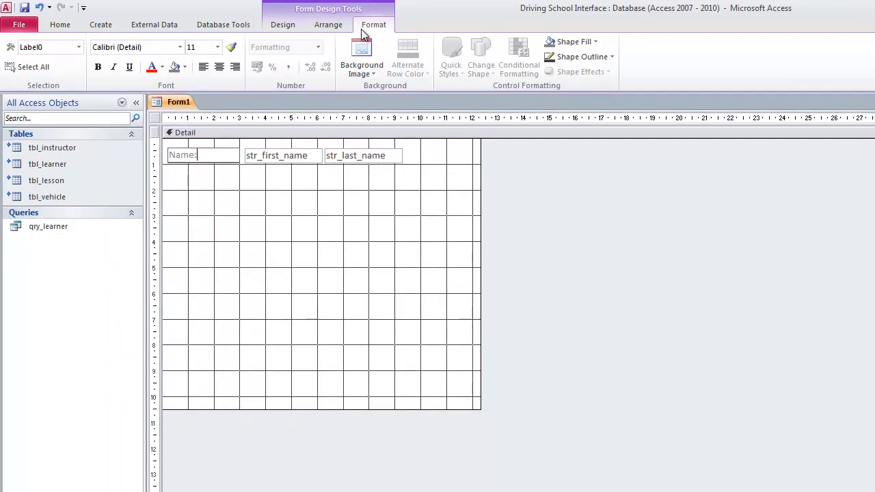
{"action": "left_click", "coordinate": [235, 67]}
{"action": "left_click", "coordinate": [310, 238]}
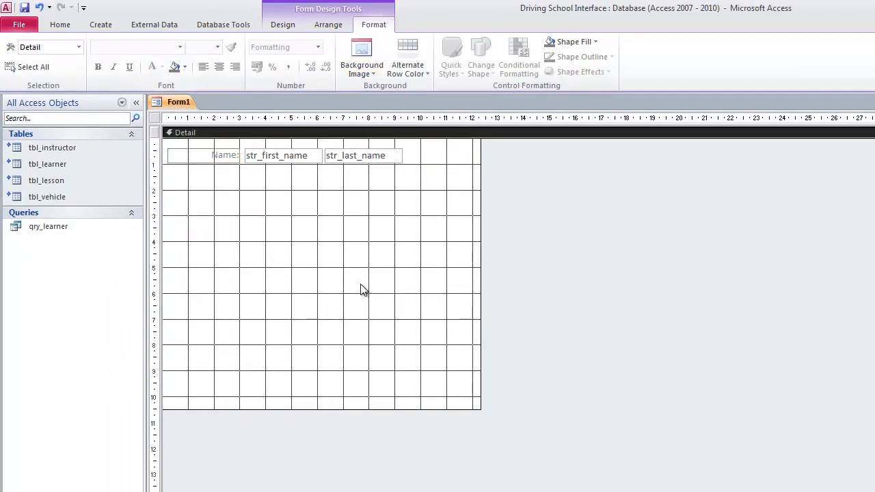
Step: Check the right-aligned Name: label against the two text boxes in Form View, and return to Design View
{"action": "left_click", "coordinate": [66, 27]}
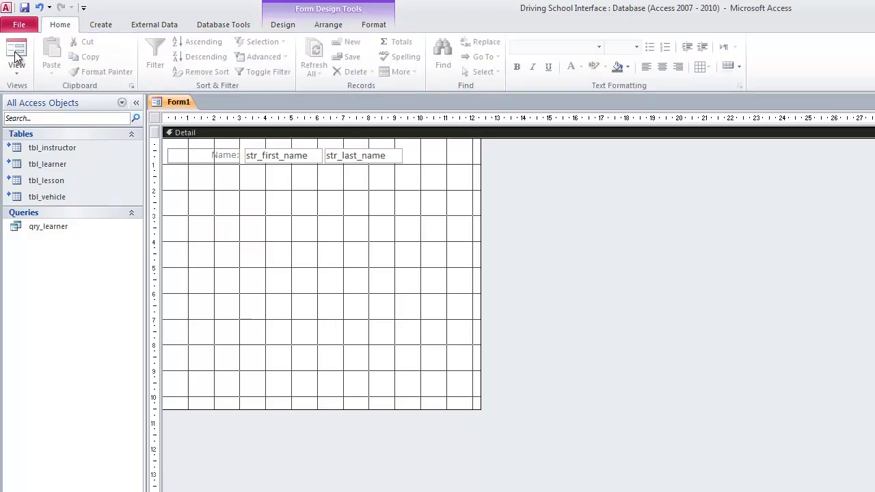
{"action": "left_click", "coordinate": [16, 57]}
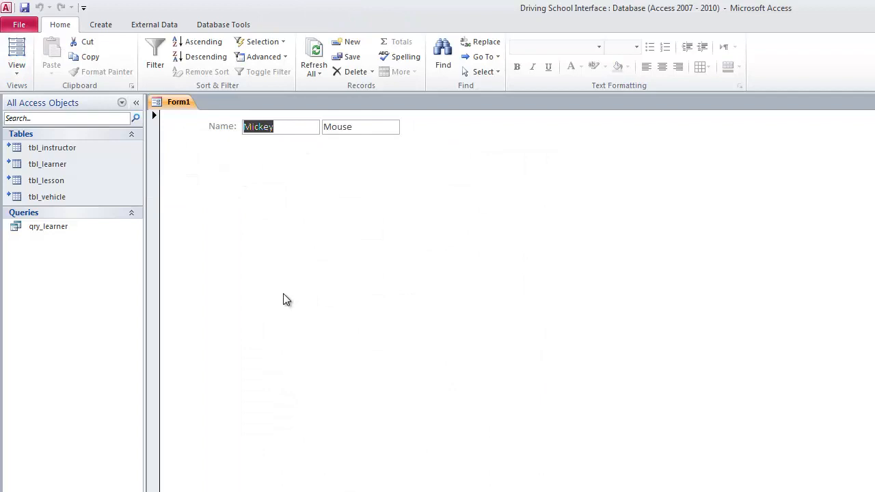
{"action": "left_click", "coordinate": [16, 69]}
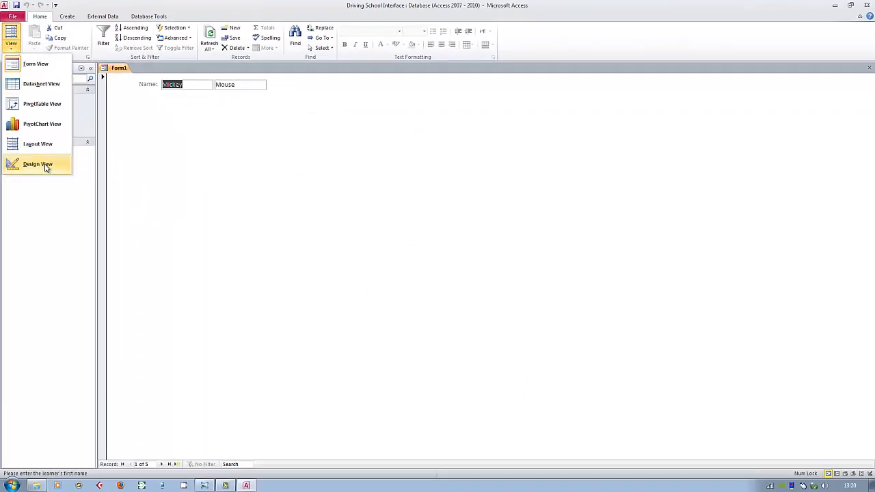
{"action": "left_click", "coordinate": [228, 180]}
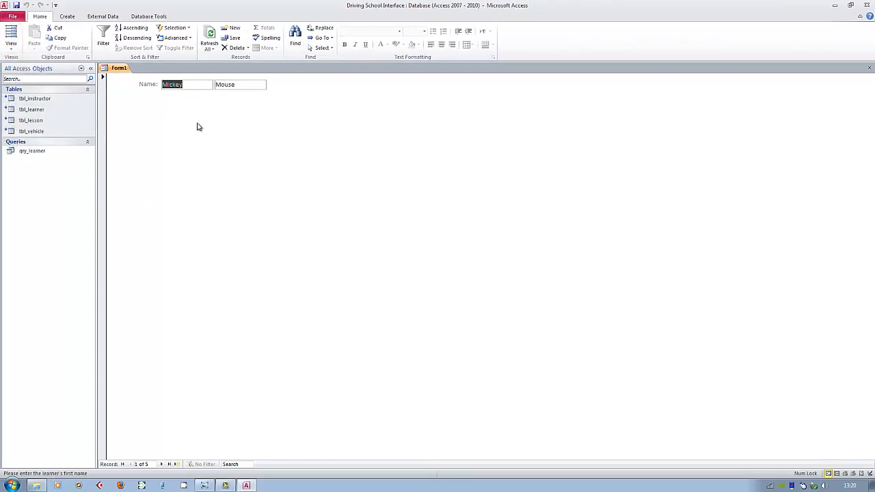
{"action": "left_click", "coordinate": [11, 38]}
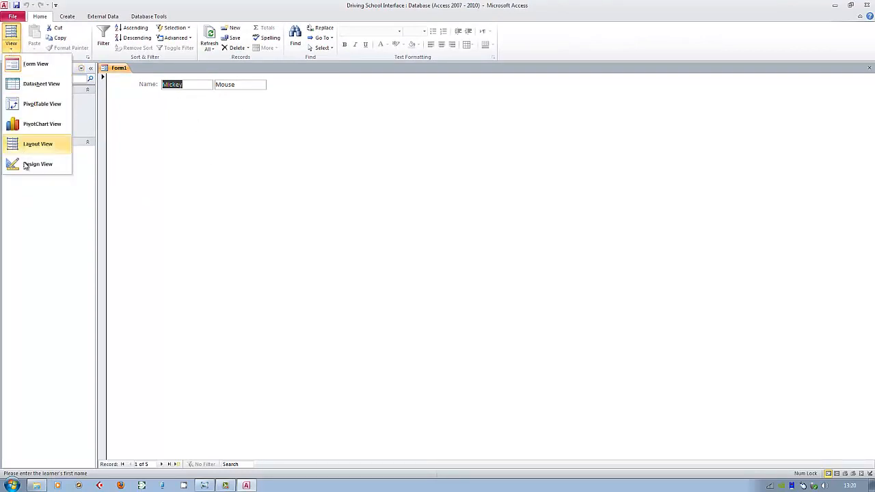
{"action": "left_click", "coordinate": [24, 165]}
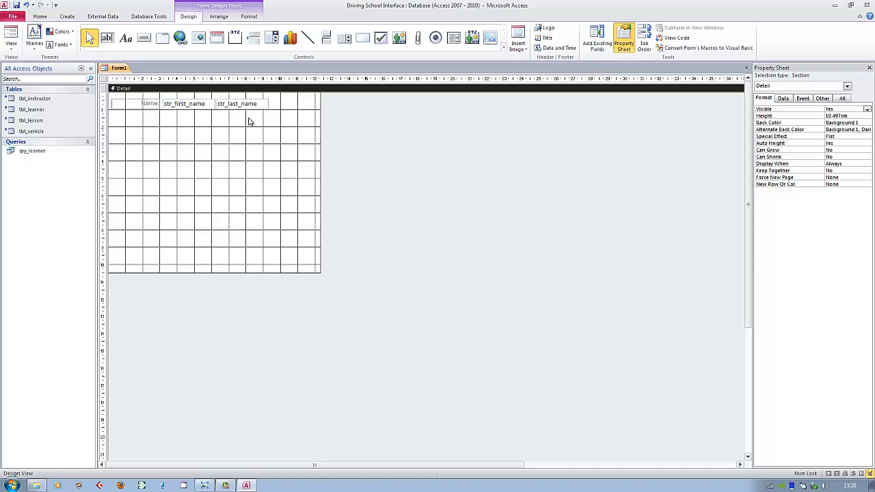
Step: Examine the form's record source and the control source of the str_first_name text box
{"action": "left_click", "coordinate": [199, 107]}
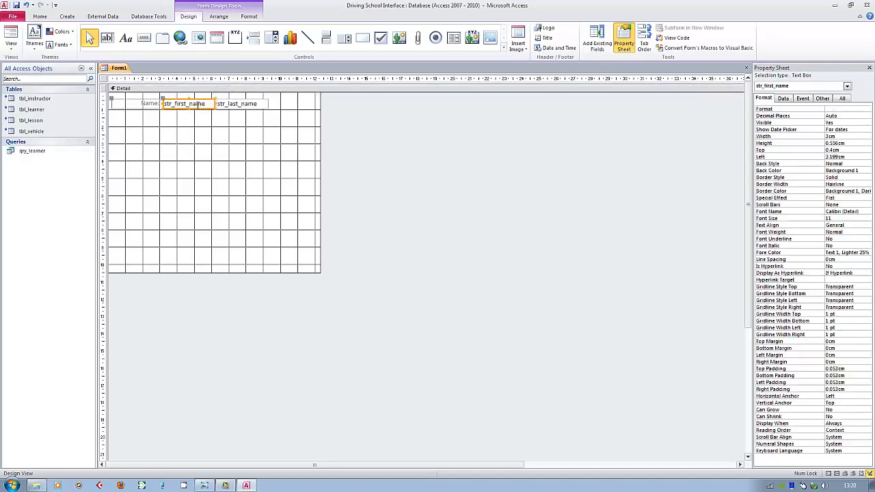
{"action": "left_click", "coordinate": [246, 108]}
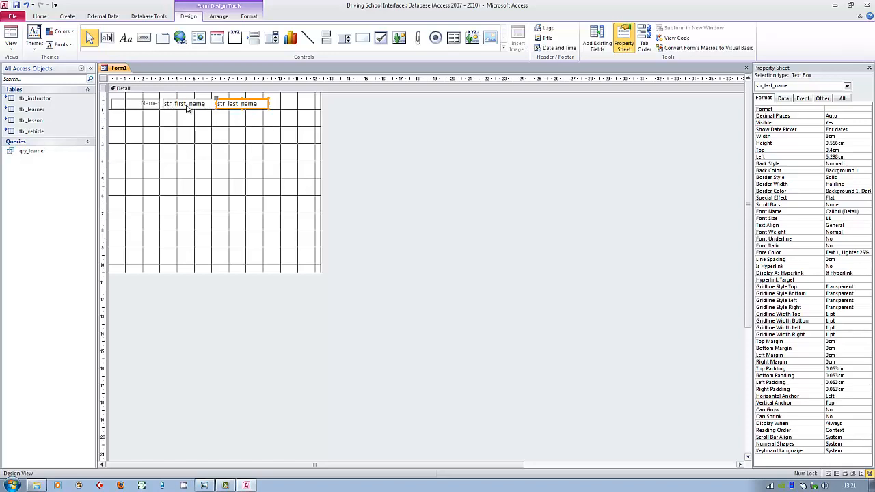
{"action": "left_click", "coordinate": [207, 110]}
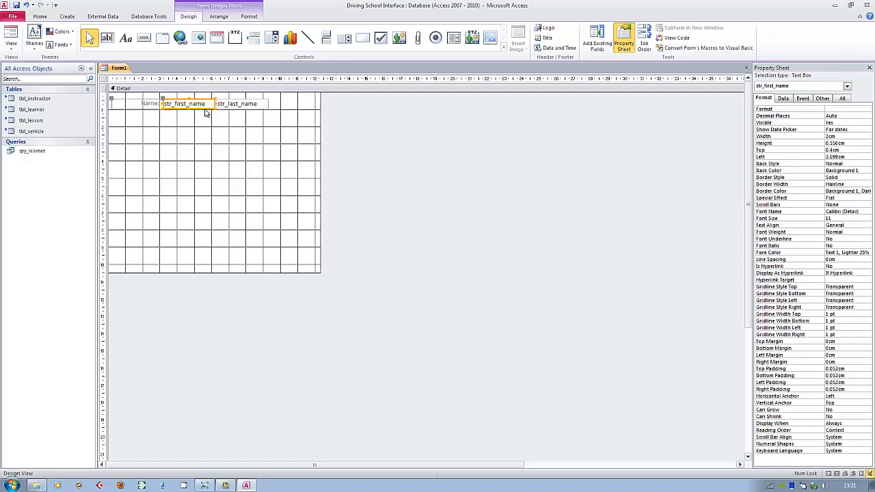
{"action": "left_click", "coordinate": [105, 80]}
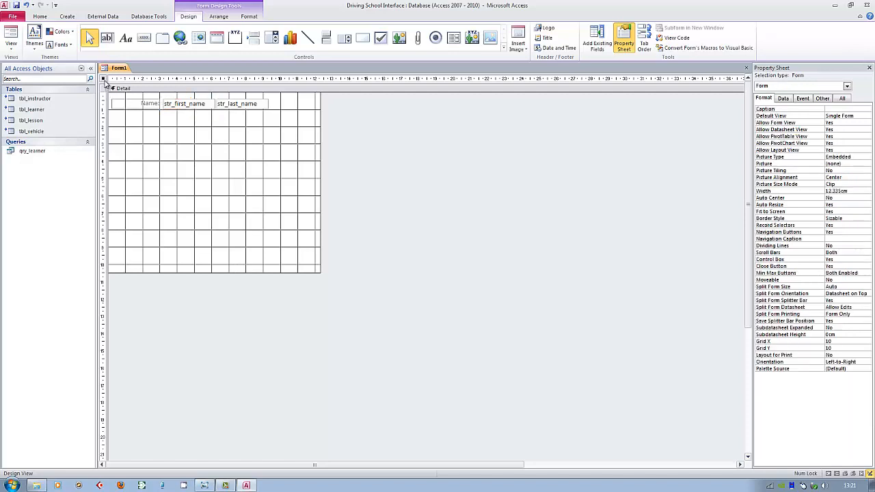
{"action": "left_click", "coordinate": [784, 101]}
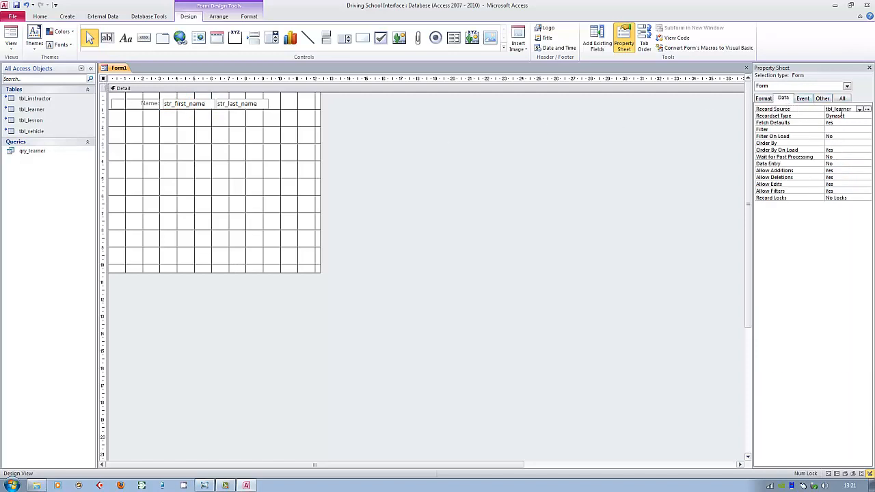
{"action": "left_click", "coordinate": [197, 109]}
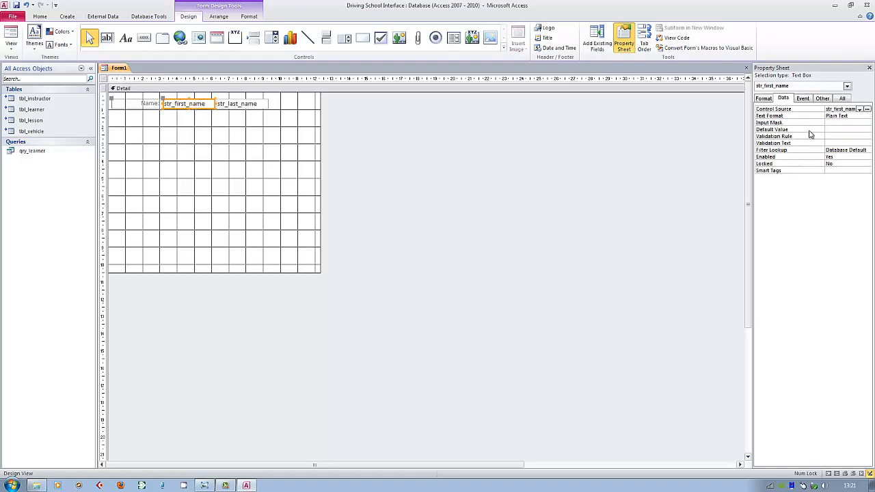